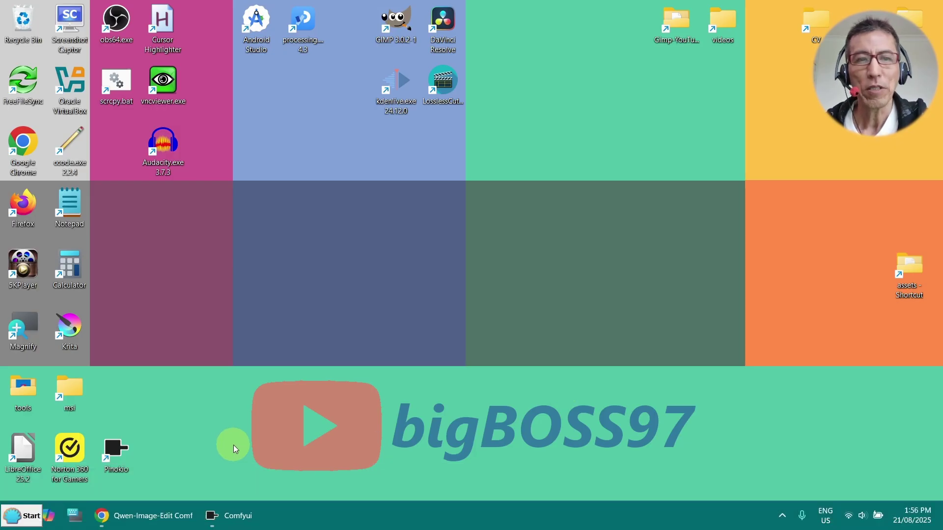
Step: Bring back the Qwen-Image-Edit tutorial and review its model files, highlighting the LoRA heading
click(147, 516)
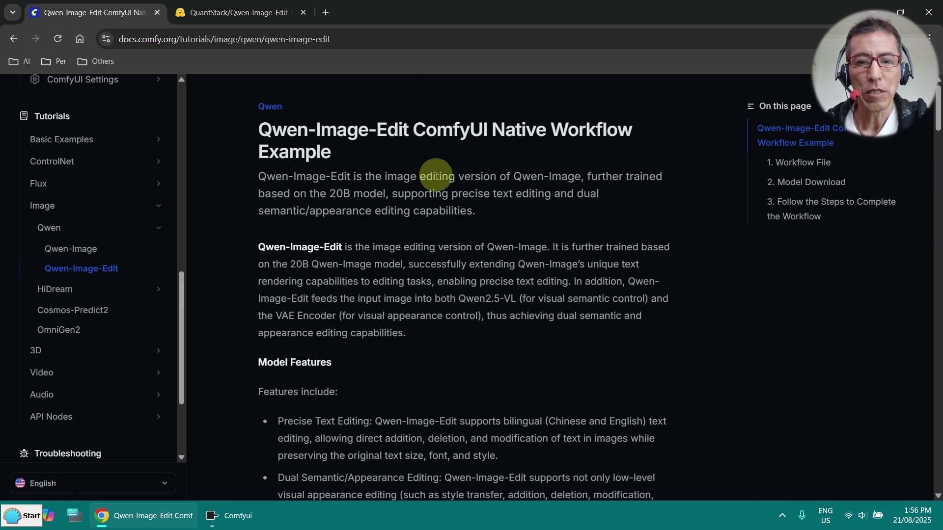
scroll(436, 176, down, 3)
scroll(437, 176, down, 3)
scroll(437, 176, down, 2)
scroll(438, 176, down, 3)
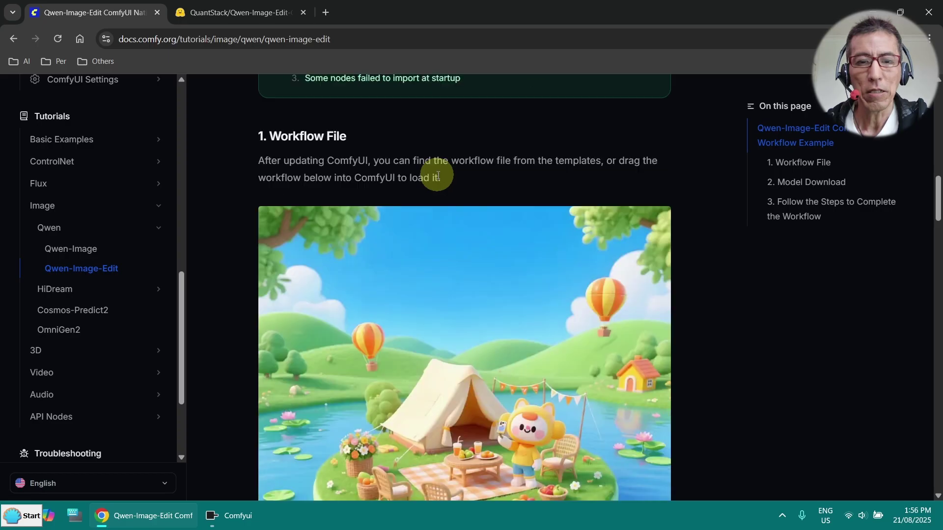
scroll(437, 177, down, 5)
scroll(437, 177, down, 5)
scroll(437, 178, down, 4)
scroll(438, 174, down, 2)
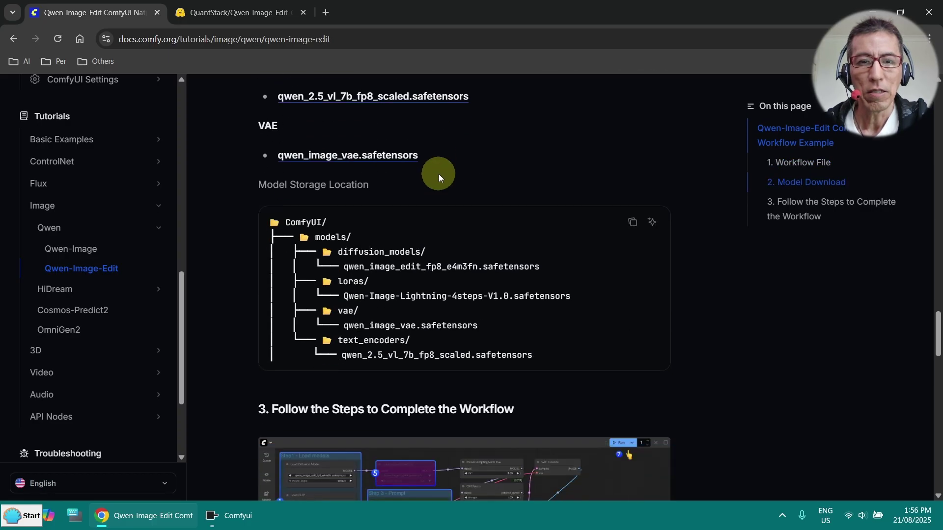
scroll(439, 174, up, 2)
scroll(439, 173, up, 2)
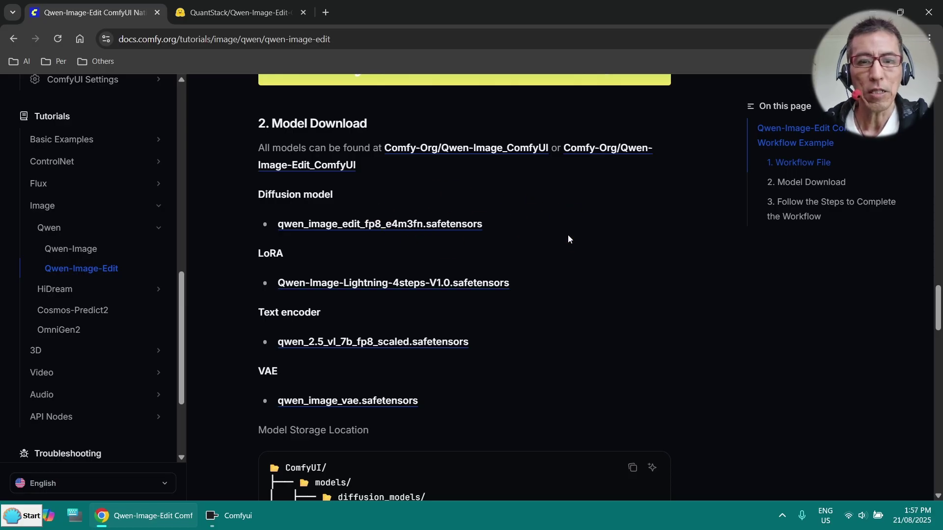
drag(570, 223, 586, 220)
scroll(583, 233, up, 1)
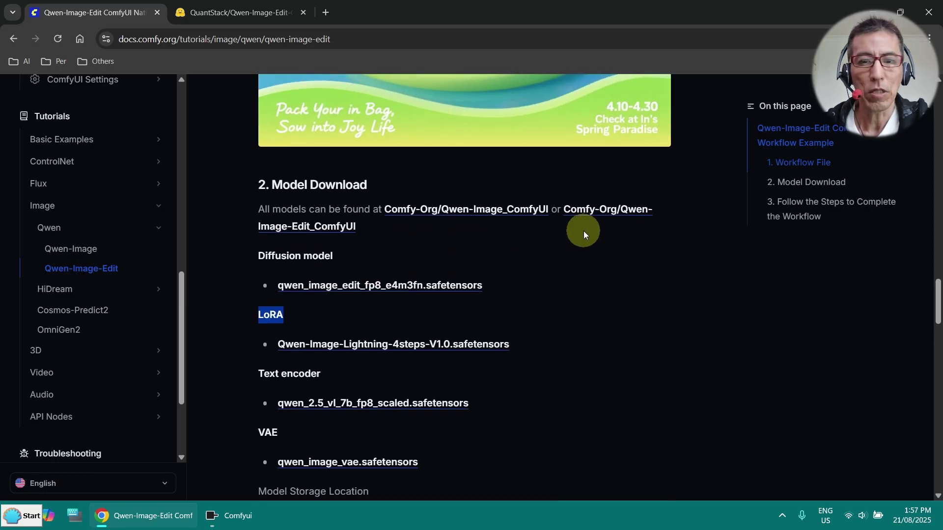
scroll(584, 235, down, 2)
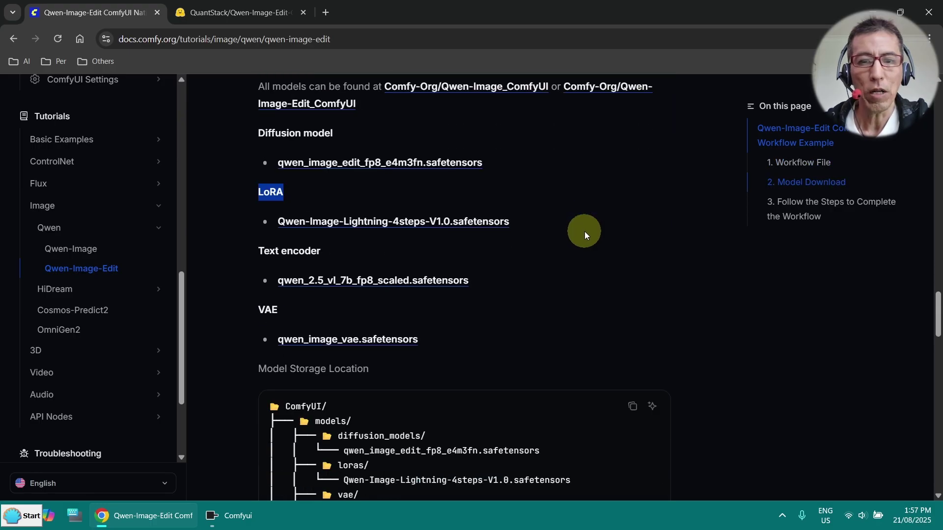
click(585, 232)
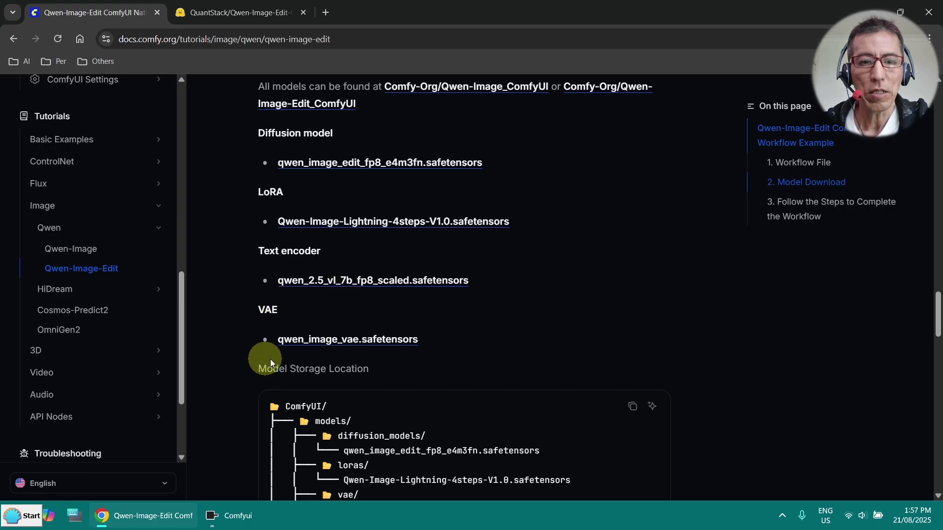
scroll(560, 390, down, 3)
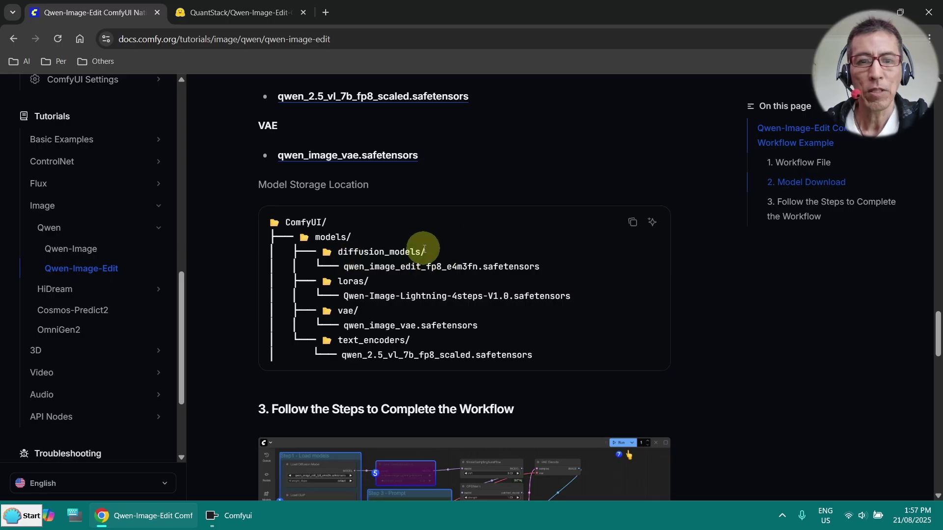
scroll(526, 159, up, 1)
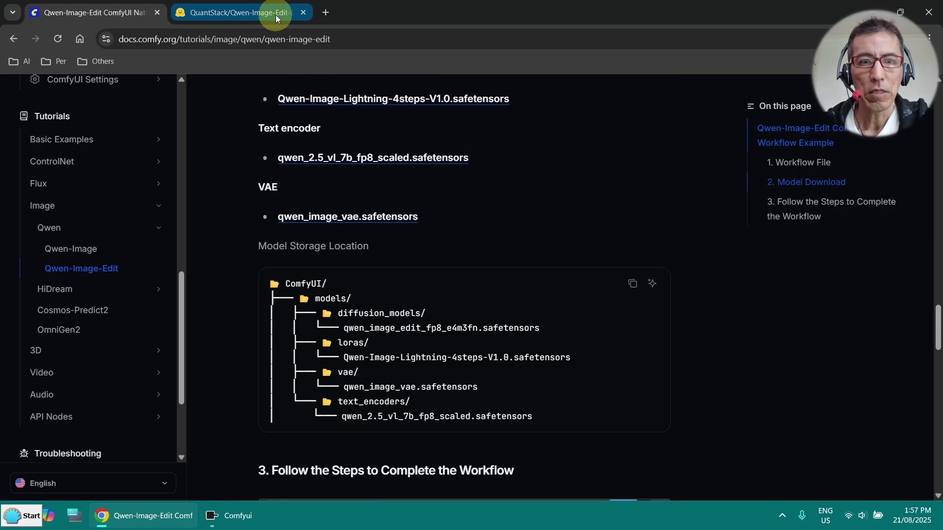
Step: Review the QuantStack Qwen-Image-Edit-GGUF quantization sizes, then minimize Chrome to show the desktop
click(264, 19)
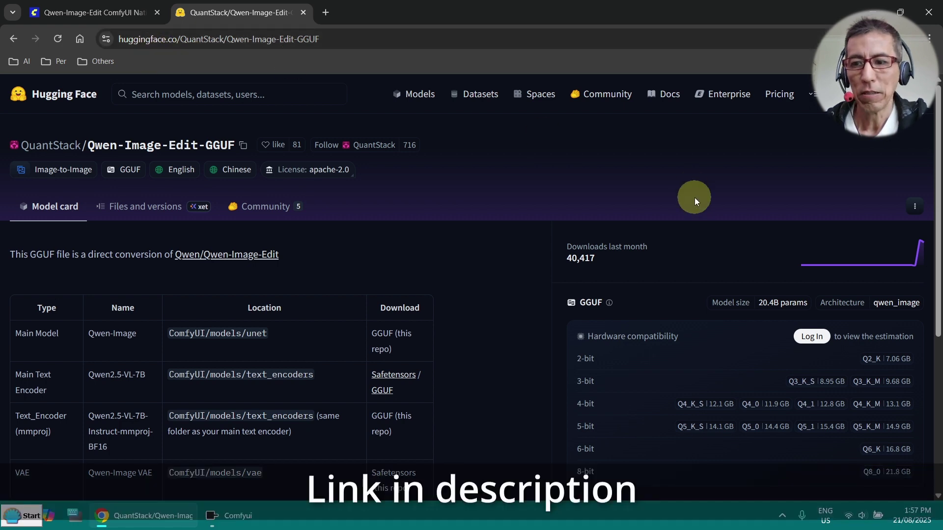
scroll(529, 249, down, 2)
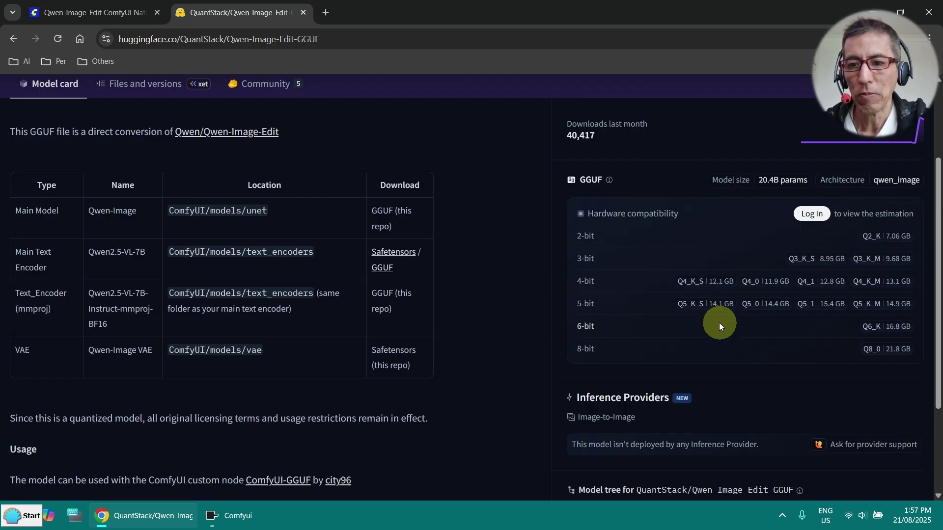
click(872, 12)
mouse_move(232, 516)
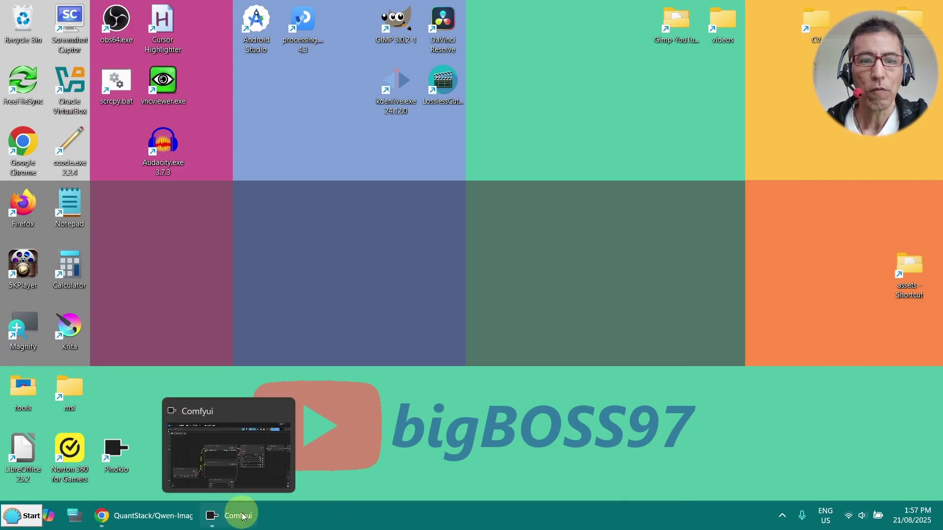
Step: Drag the docs' Qwen-Image-Edit JSON workflow onto the ComfyUI canvas and dismiss Missing Models
click(242, 517)
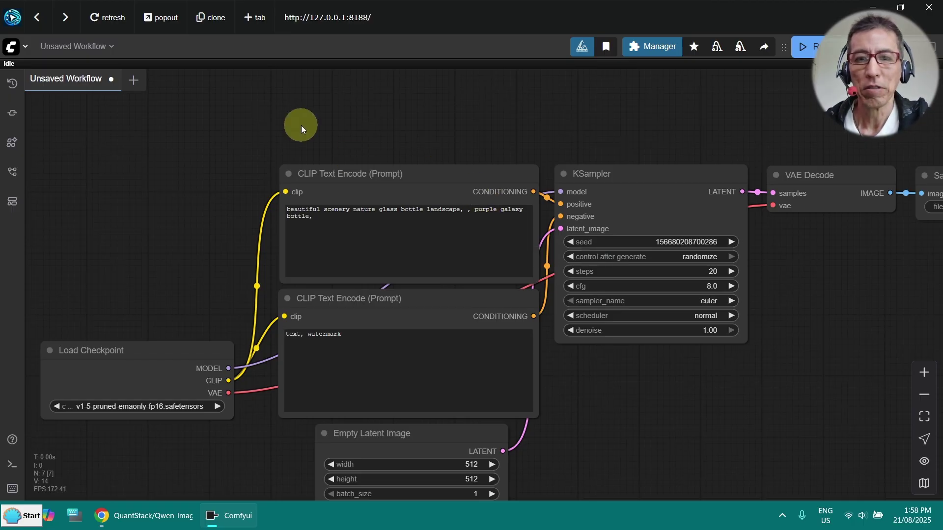
key(alt+Tab)
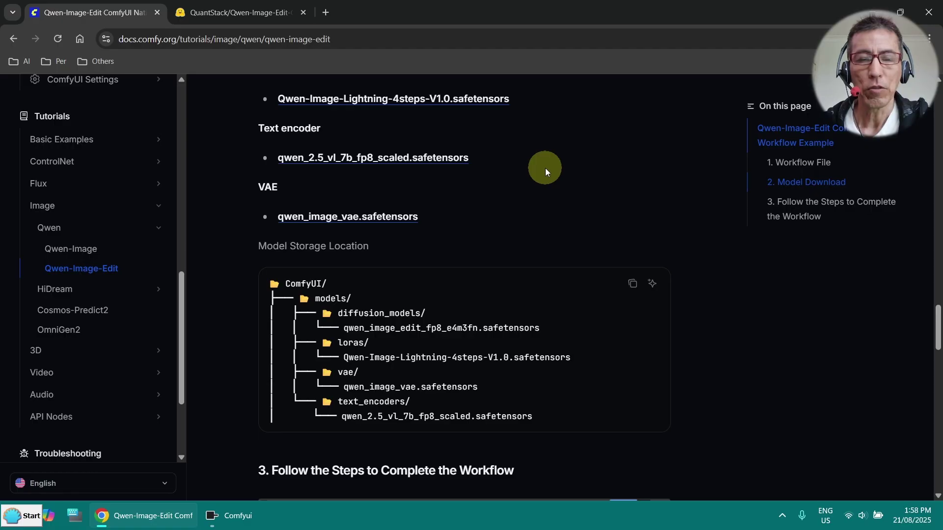
scroll(545, 169, up, 2)
scroll(546, 170, up, 4)
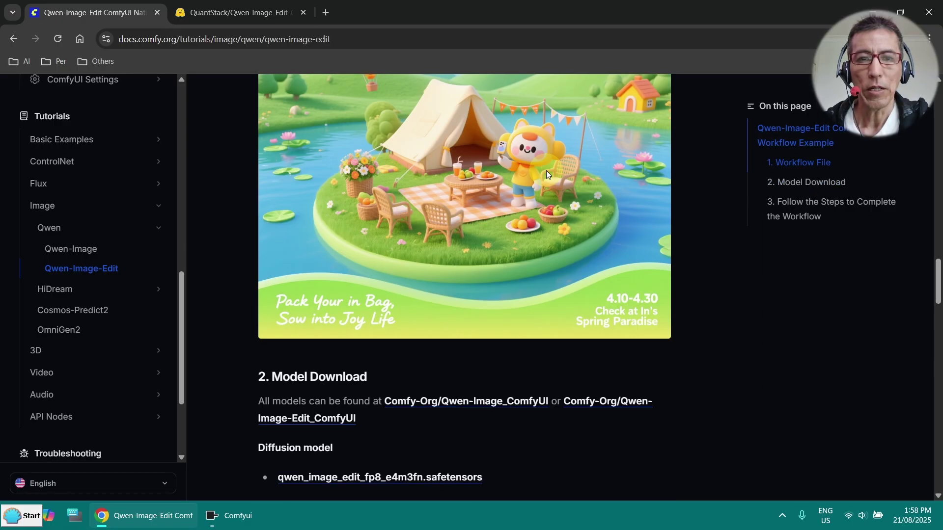
scroll(546, 170, up, 10)
scroll(546, 170, up, 1)
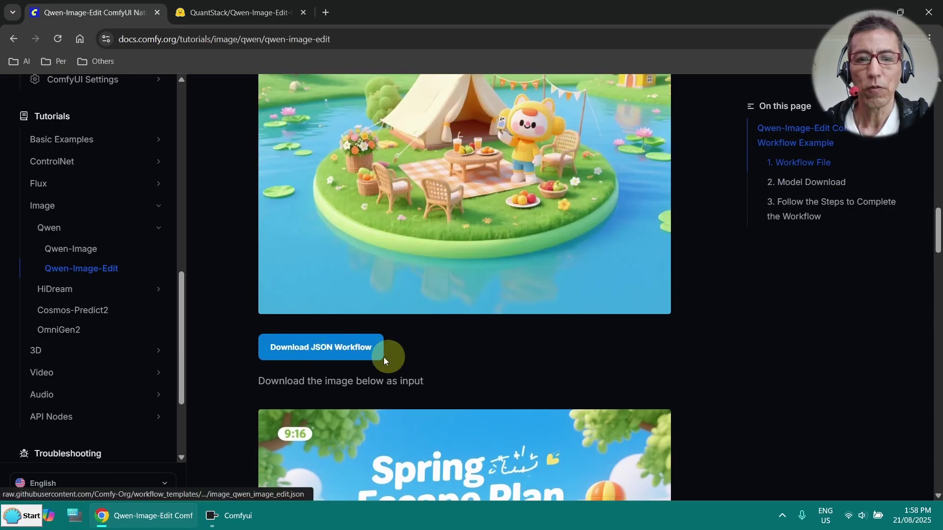
click(339, 351)
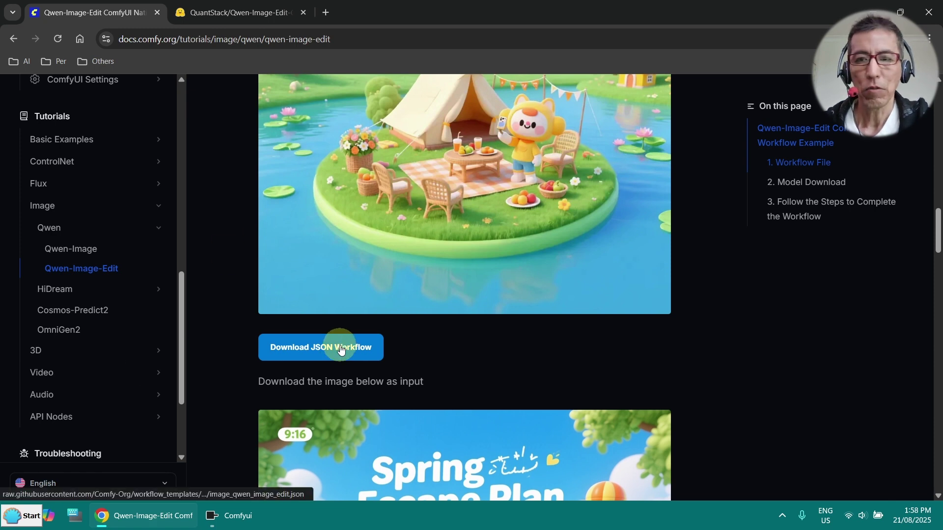
key(alt+Tab)
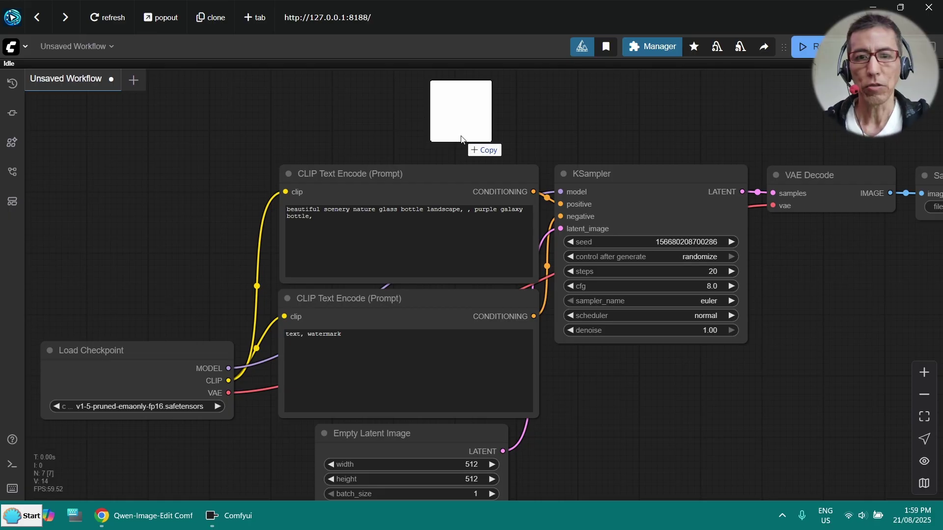
drag(229, 515, 462, 135)
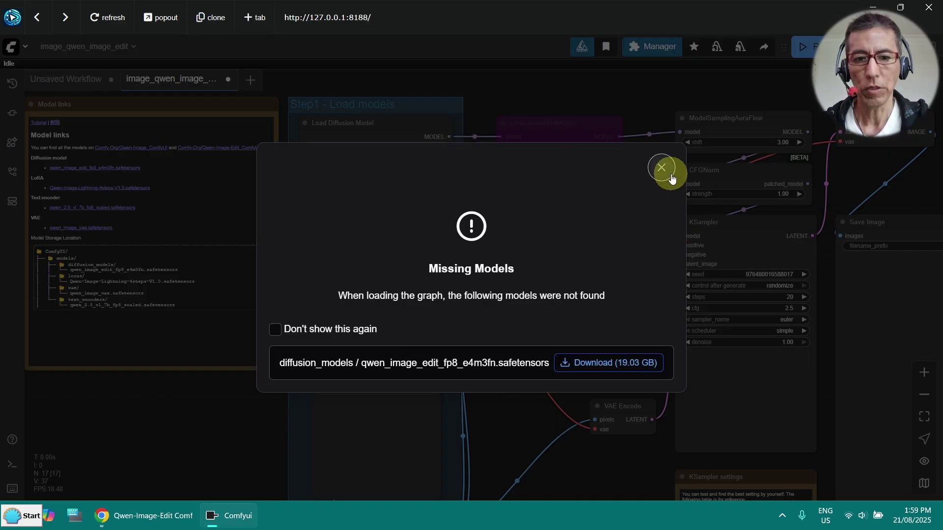
click(662, 169)
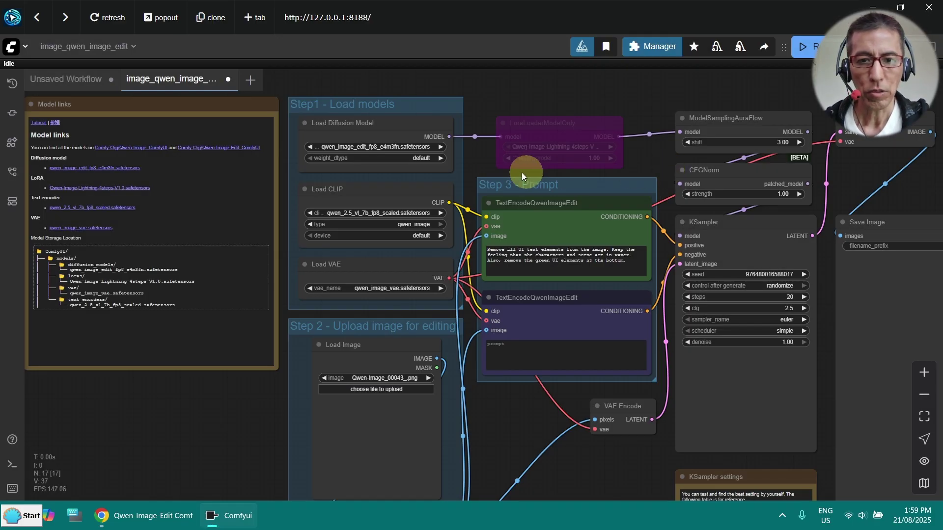
scroll(476, 106, up, 2)
scroll(484, 106, up, 3)
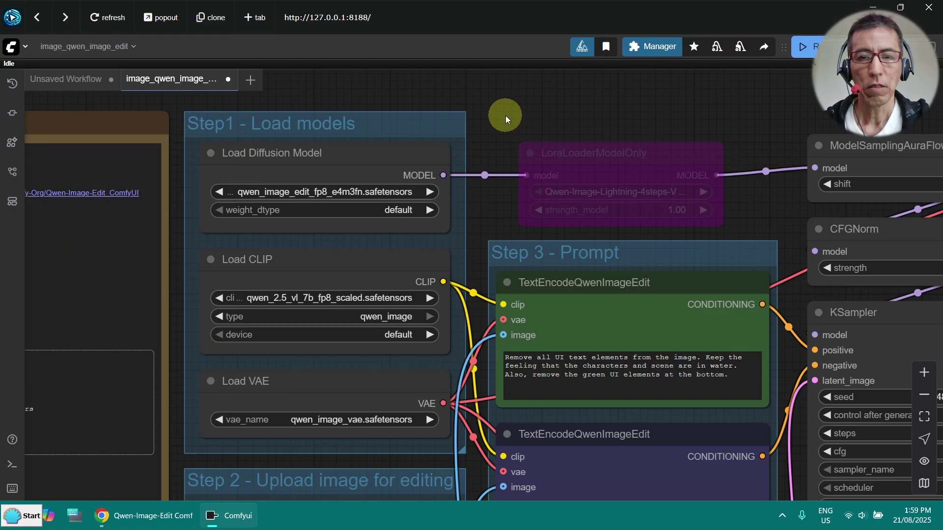
Step: Add a GGUF Loader above Step1 and connect its MODEL output to the Lightning LoRA node
mouse_move(505, 116)
mouse_down()
mouse_move(540, 189)
mouse_move(539, 214)
mouse_up()
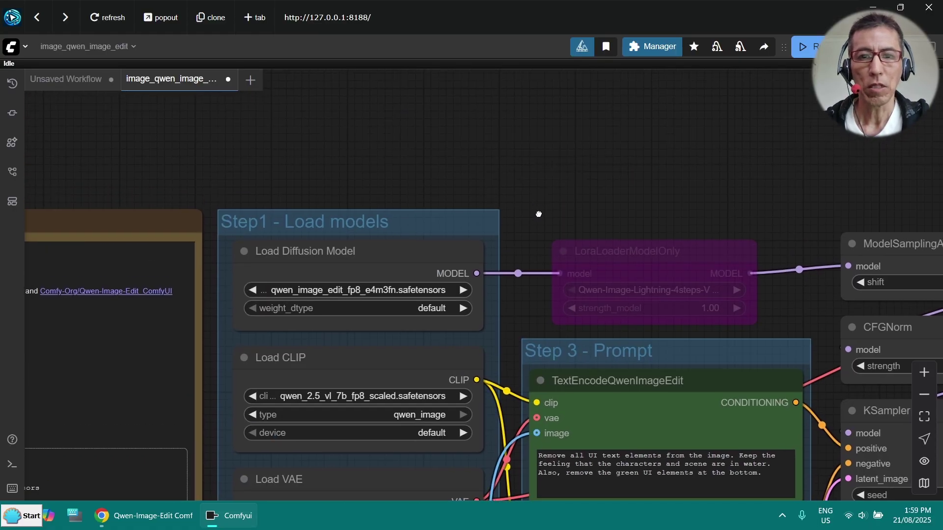
double_click(434, 142)
text(gguf)
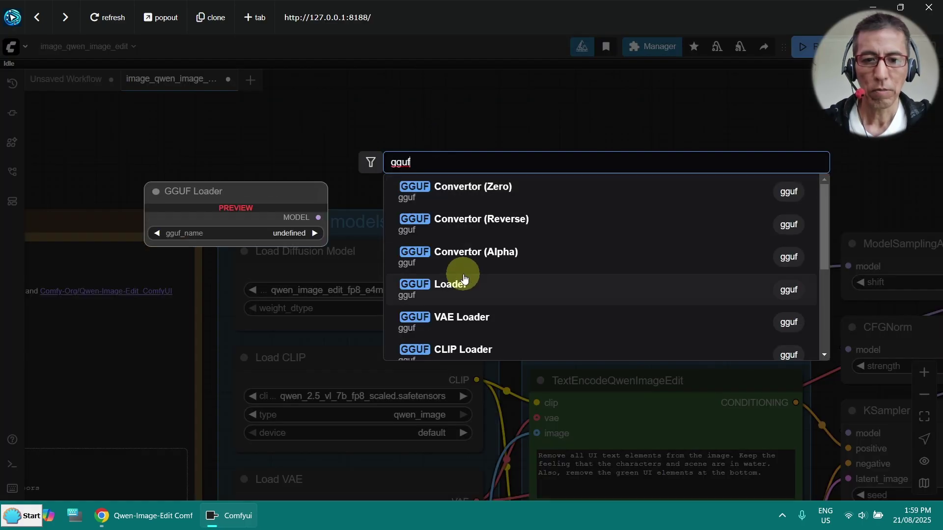
click(458, 289)
drag(537, 142, 336, 126)
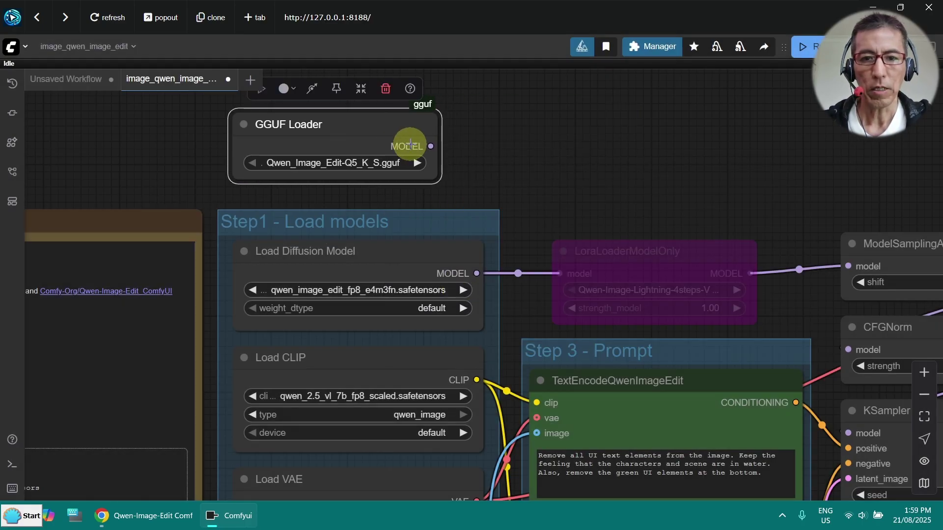
drag(431, 145, 558, 274)
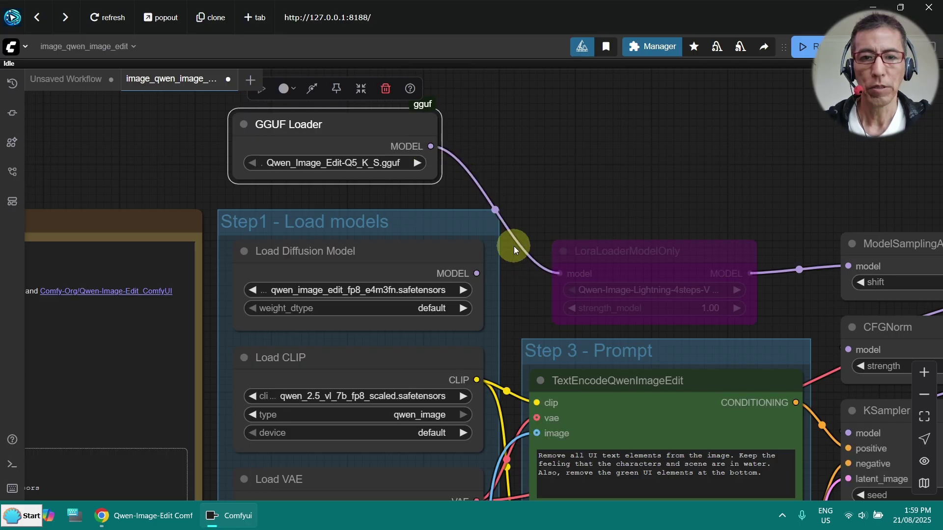
Step: Set the GGUF Loader to Qwen_Image_Edit-Q5_K_S.gguf and re-enable the bypassed LoRA node
click(368, 163)
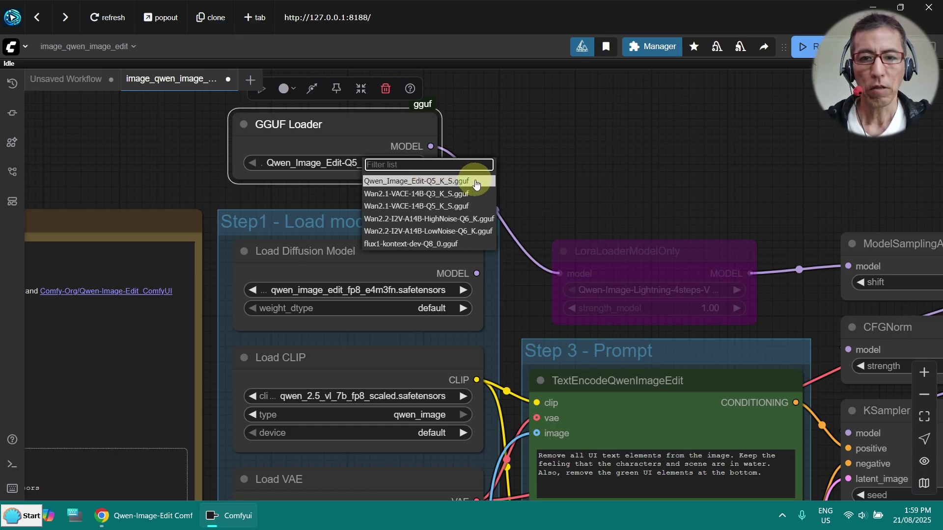
click(480, 183)
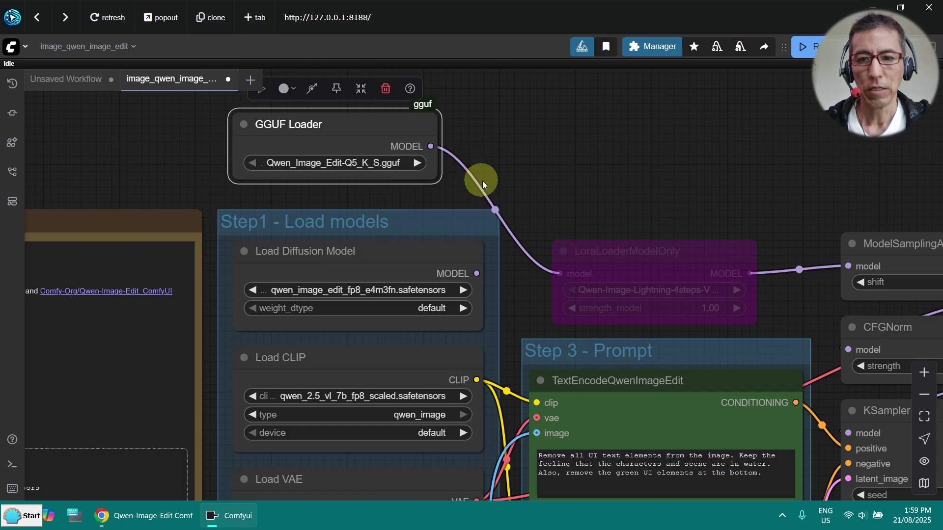
drag(635, 253, 643, 233)
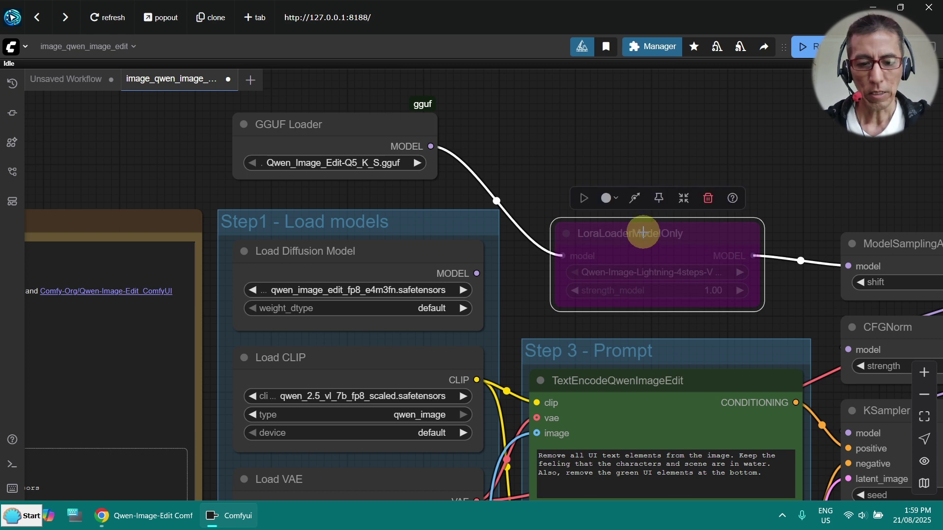
key(ctrl+b)
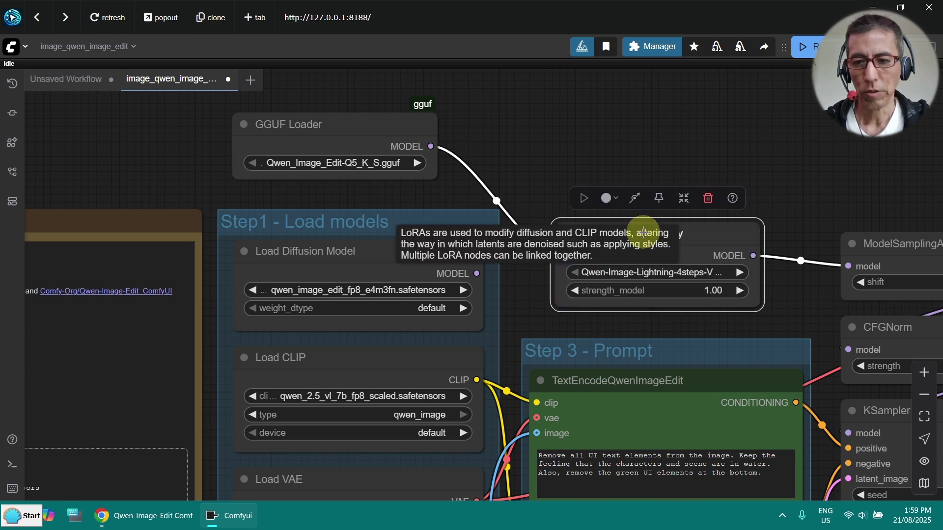
scroll(417, 189, down, 3)
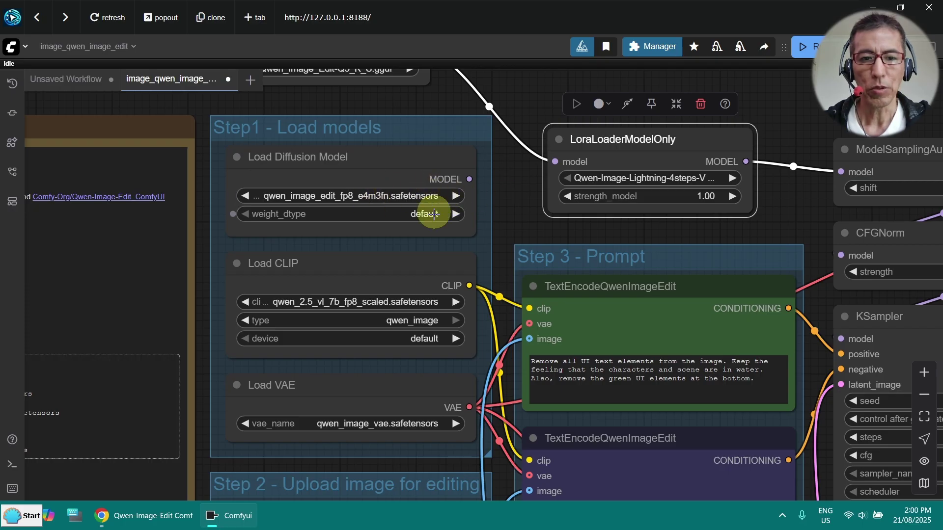
drag(530, 213, 549, 99)
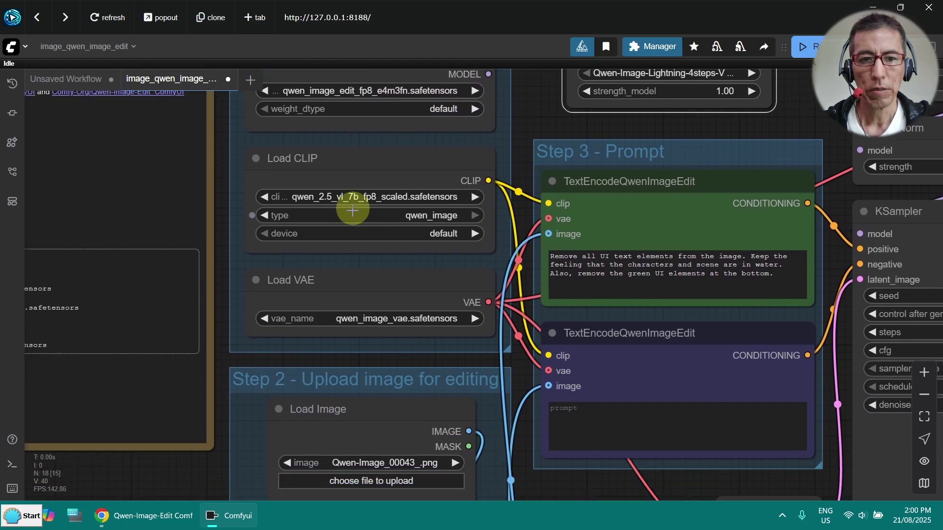
click(395, 198)
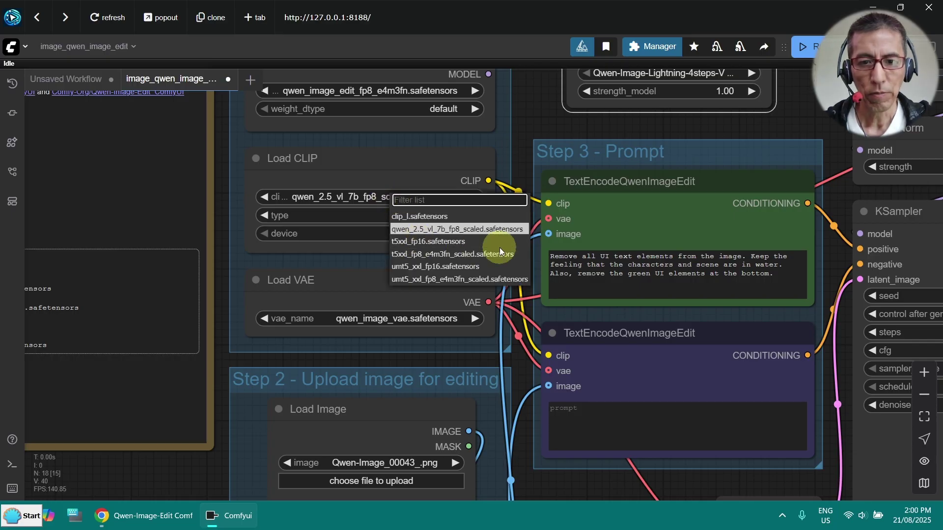
key(Escape)
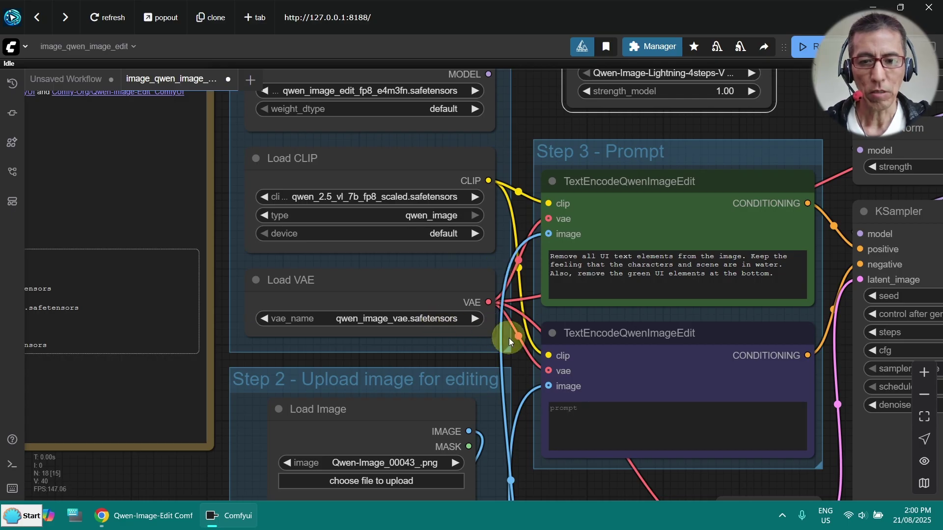
mouse_move(521, 327)
mouse_down()
mouse_move(374, 282)
mouse_move(149, 388)
mouse_up()
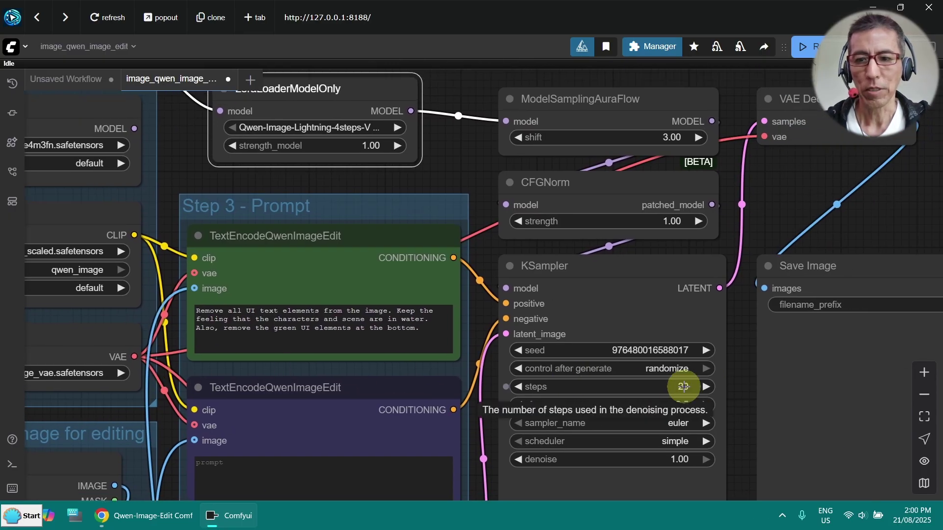
Step: Change the KSampler steps value to 4
click(682, 386)
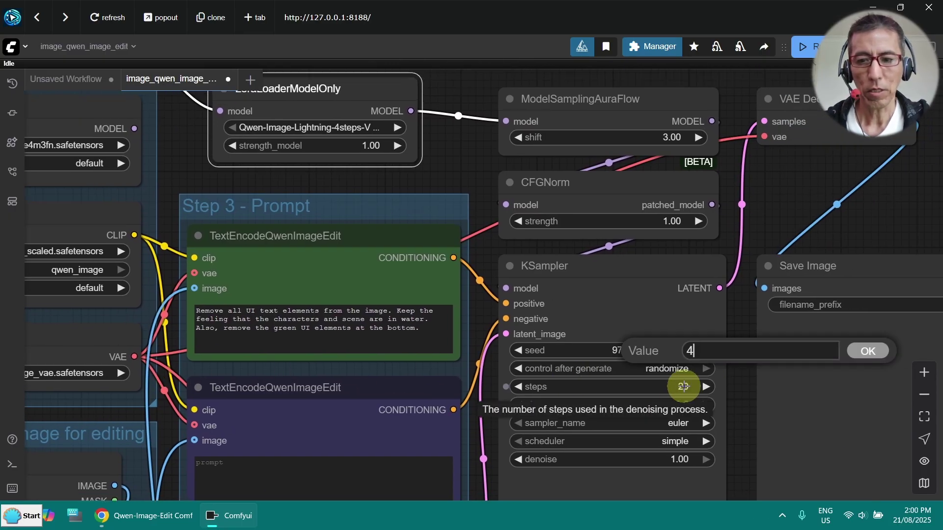
text(4)
key(Return)
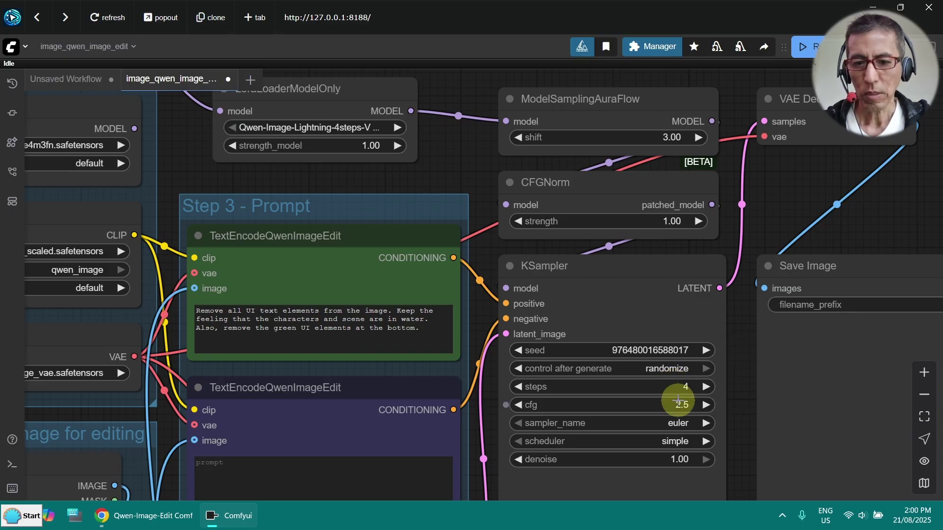
click(682, 404)
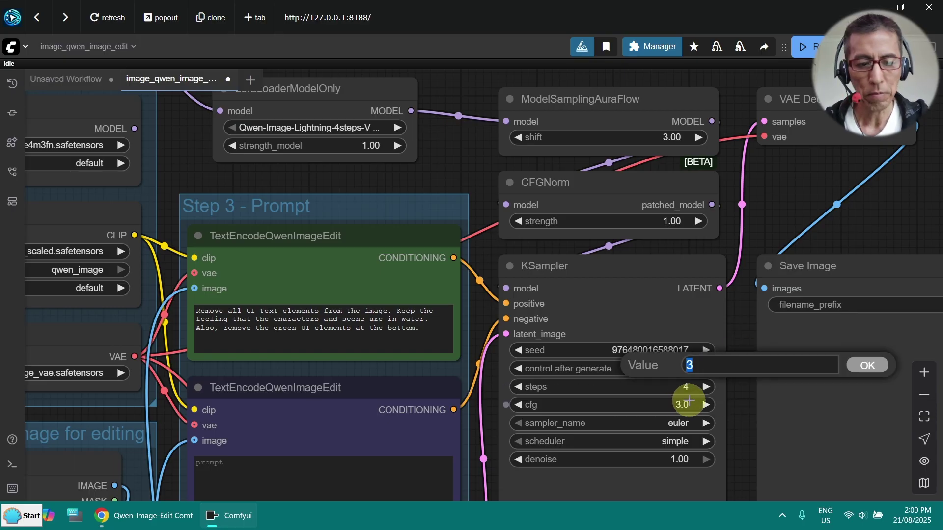
text(1)
Step: Confirm KSampler cfg 1.0 and load the office selfie DSC_3798.JPG into Load Image
key(Return)
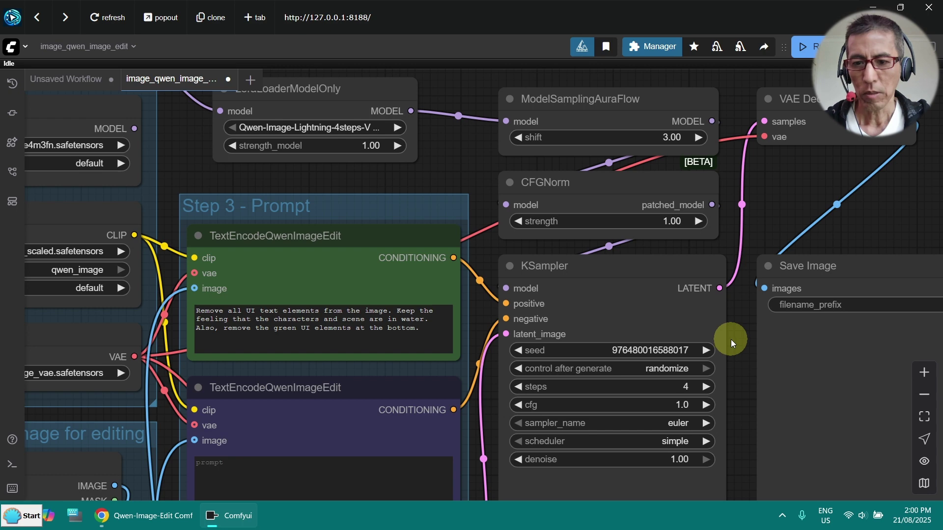
scroll(663, 343, down, 5)
mouse_move(527, 298)
mouse_down()
mouse_move(603, 319)
mouse_move(509, 315)
mouse_up()
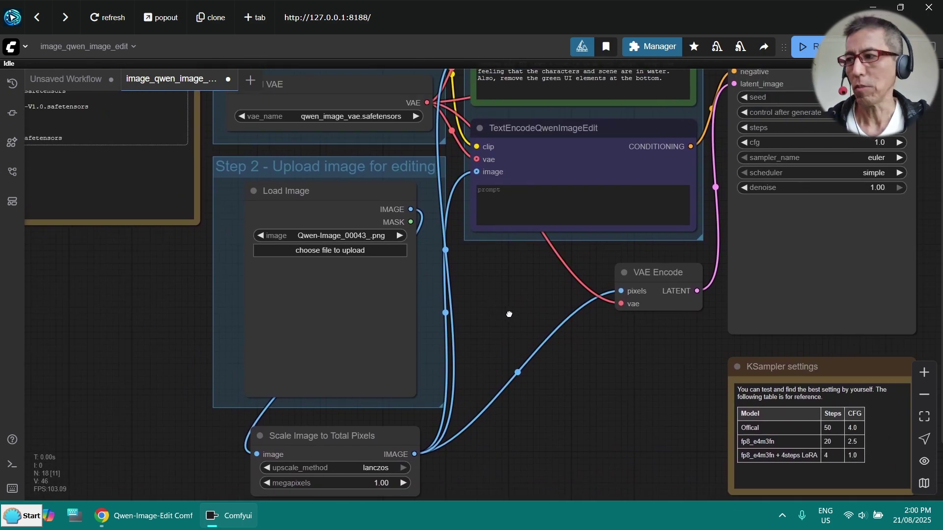
click(657, 289)
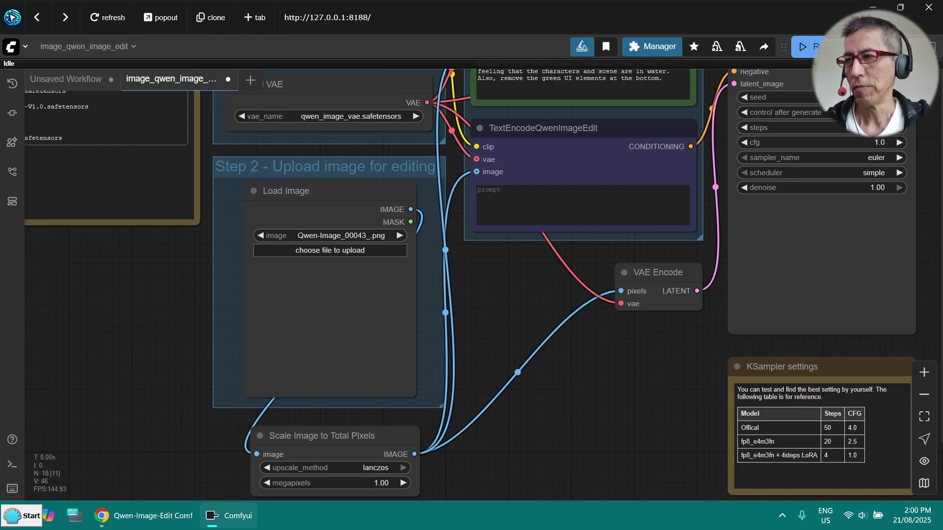
drag(411, 312, 350, 312)
scroll(411, 337, up, 2)
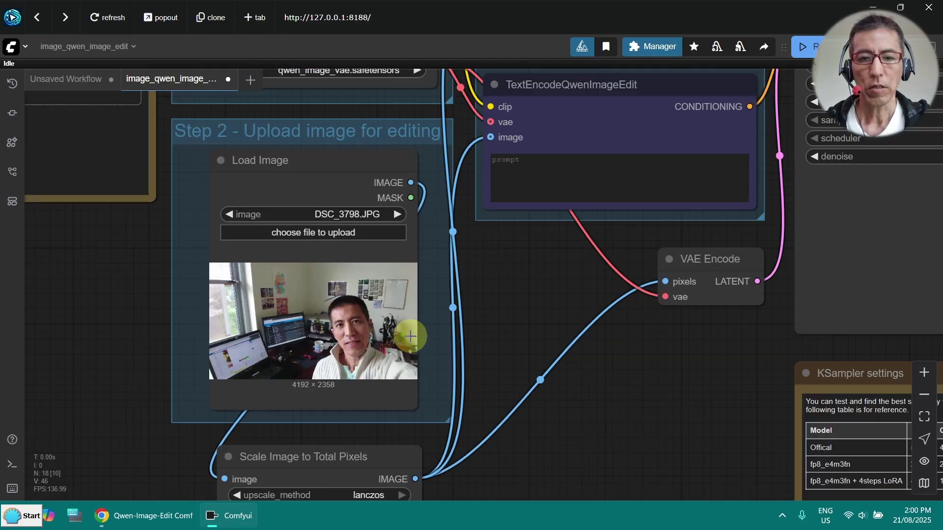
scroll(411, 336, up, 3)
drag(551, 283, 371, 501)
scroll(640, 179, down, 2)
scroll(685, 157, down, 1)
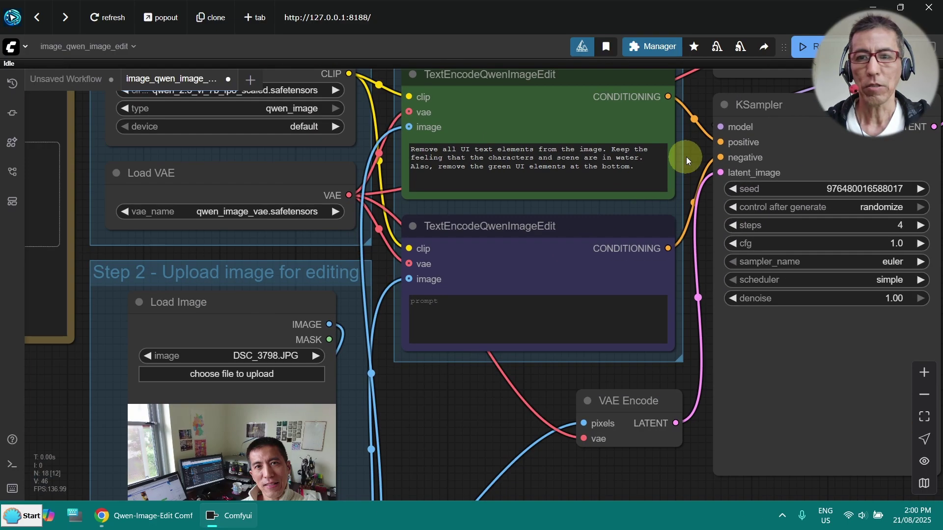
Step: Overwrite the positive prompt with the pasted Hawaii-shirt cruise-balcony description
drag(685, 157, 619, 216)
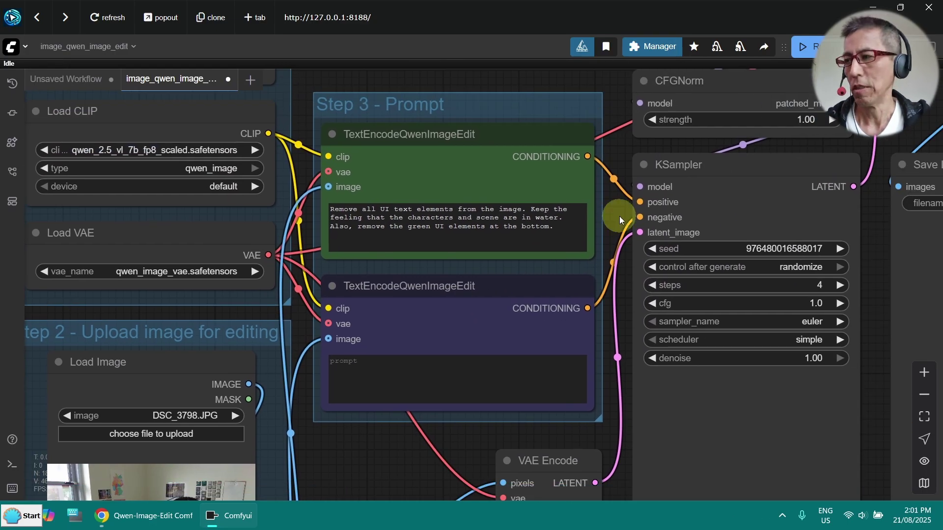
click(551, 230)
key(ctrl+a)
text(Remove the wall, the man with skinny build body, he is wearing a colorful Hawaii shirt, he sitting on a cruise balcony with his computer setup, typical cruise features in the left background,)
scroll(551, 200, up, 1)
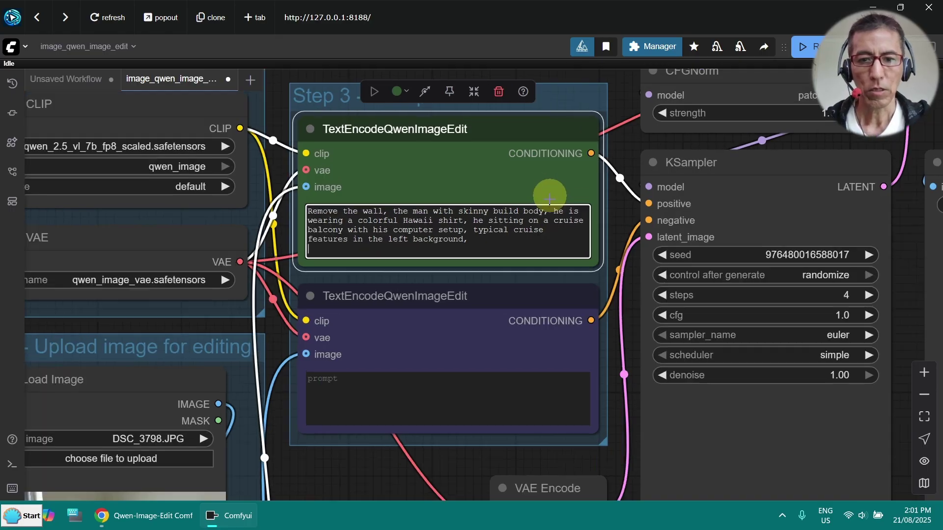
scroll(551, 201, up, 5)
scroll(551, 201, up, 2)
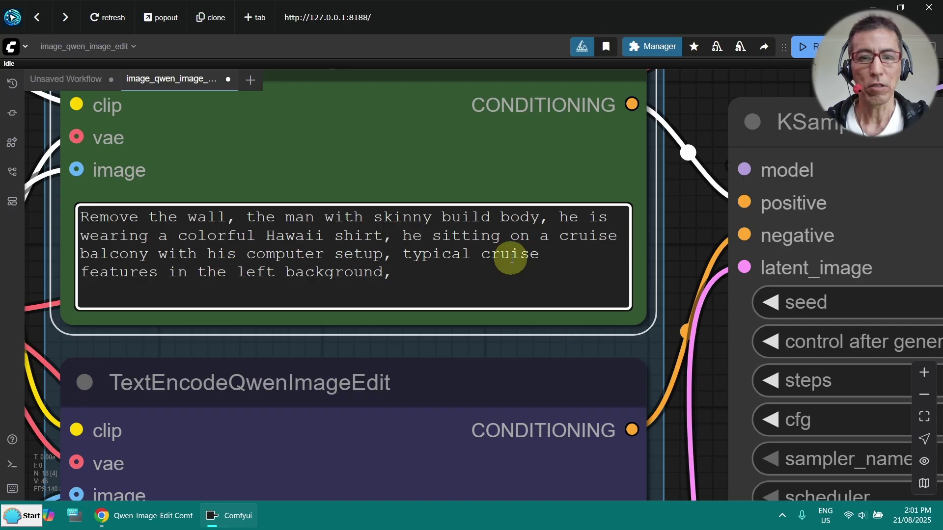
scroll(664, 213, down, 2)
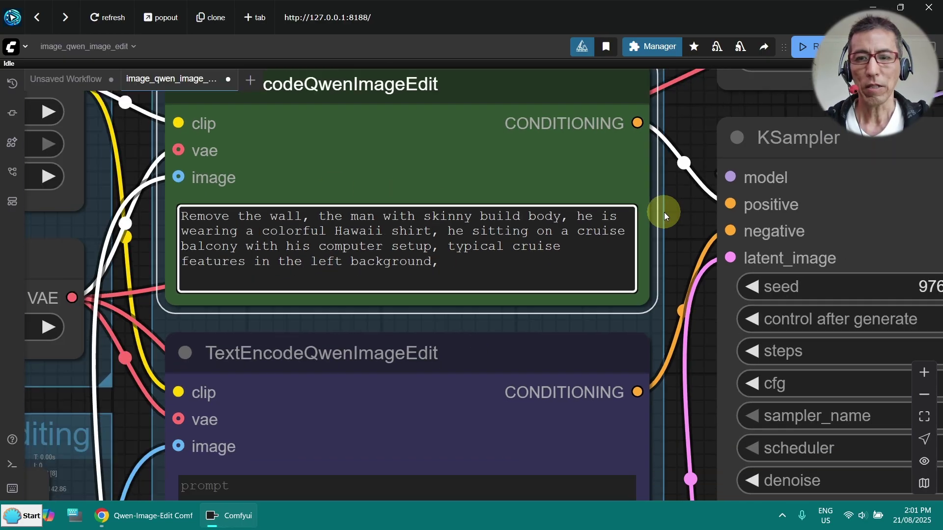
scroll(677, 239, down, 2)
scroll(685, 321, down, 2)
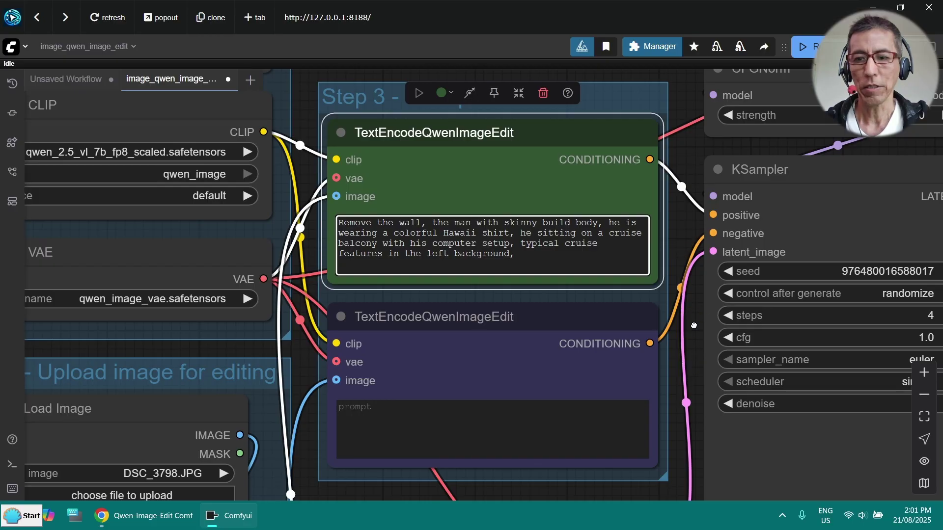
scroll(692, 325, down, 2)
scroll(747, 150, down, 1)
scroll(751, 131, down, 2)
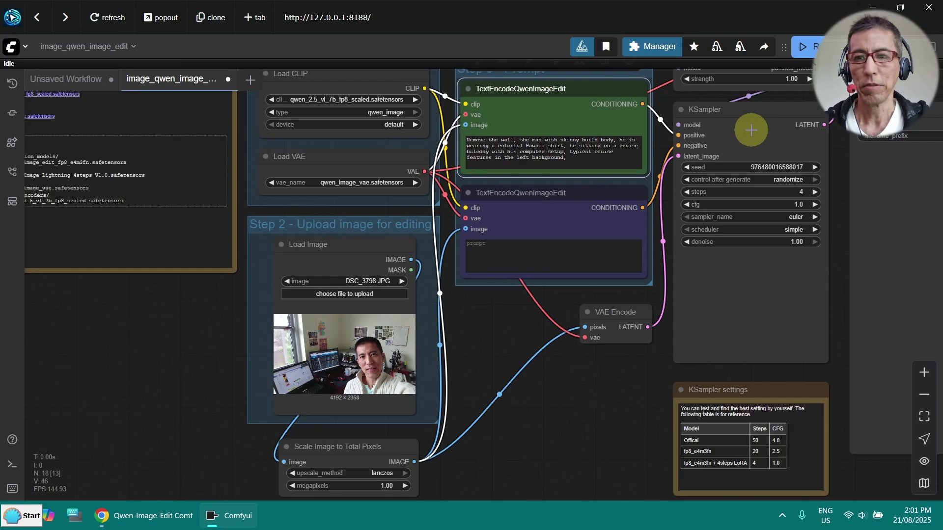
Step: Run the workflow and check the finished Hawaii-shirt cruise-balcony image in the Queue panel
click(806, 47)
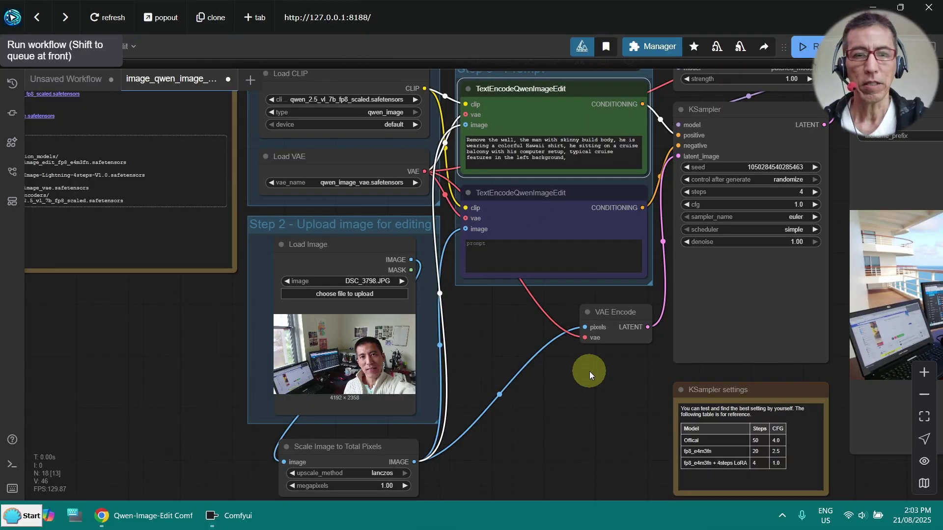
click(14, 85)
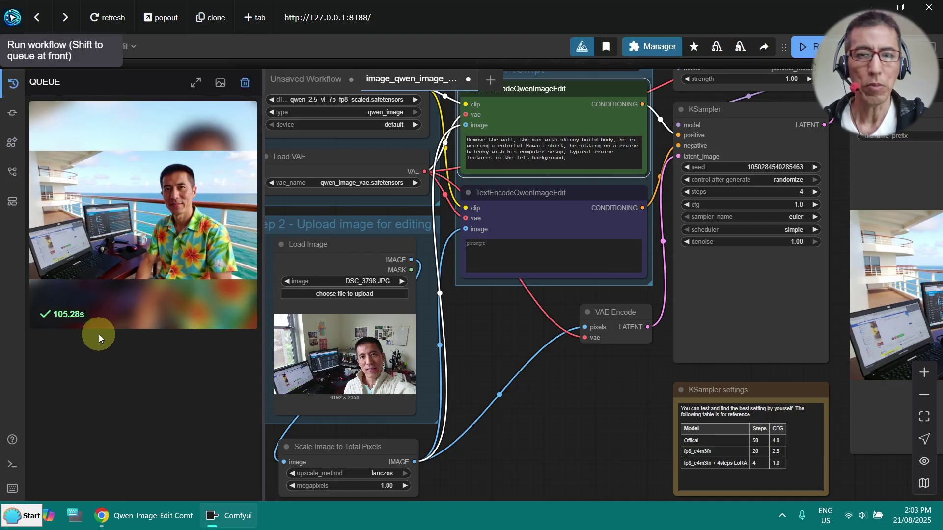
key(q)
scroll(568, 332, down, 2)
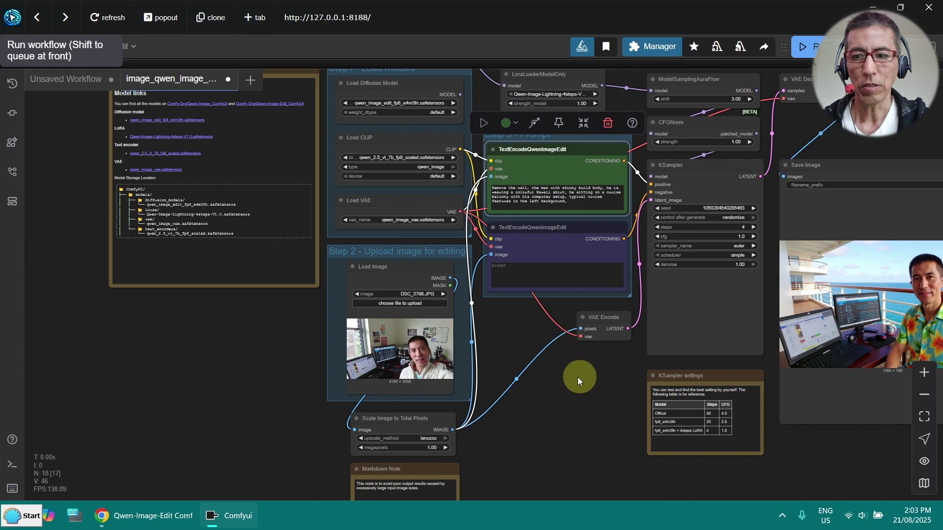
Step: Frame both images and widen the Load Image node to enlarge the office selfie preview
drag(578, 377, 231, 332)
scroll(410, 389, up, 5)
scroll(410, 388, up, 3)
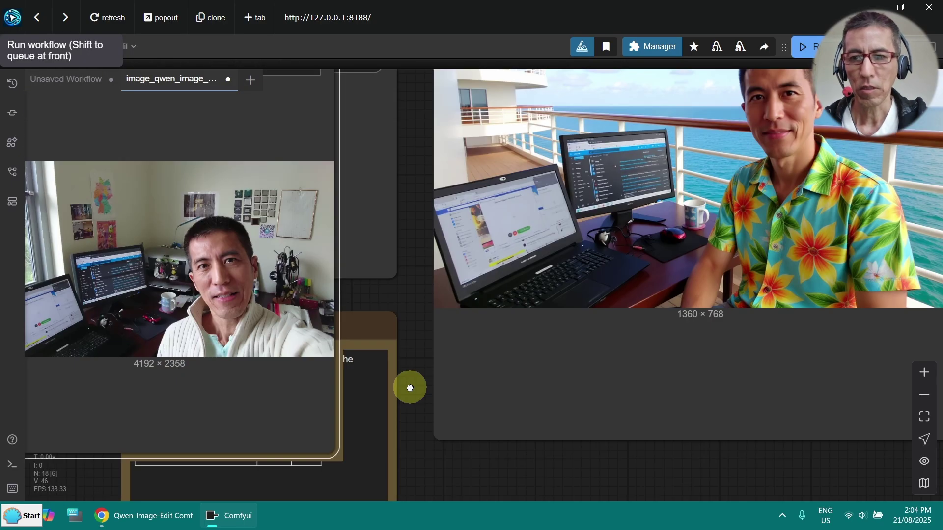
drag(409, 388, 431, 383)
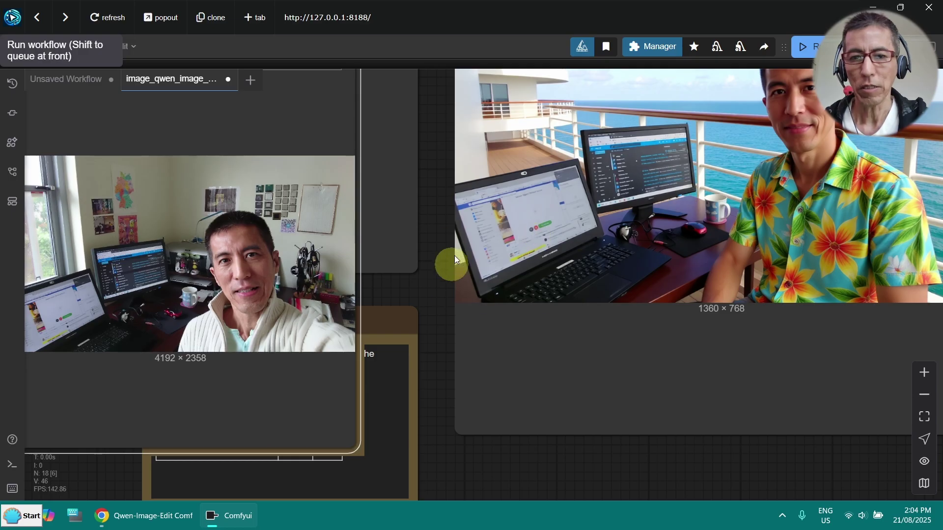
drag(450, 243, 428, 314)
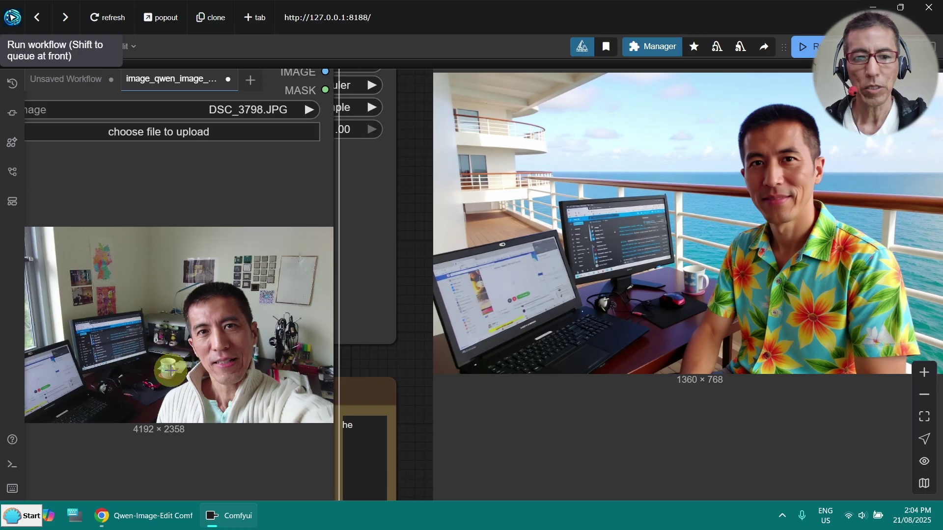
scroll(169, 371, up, 3)
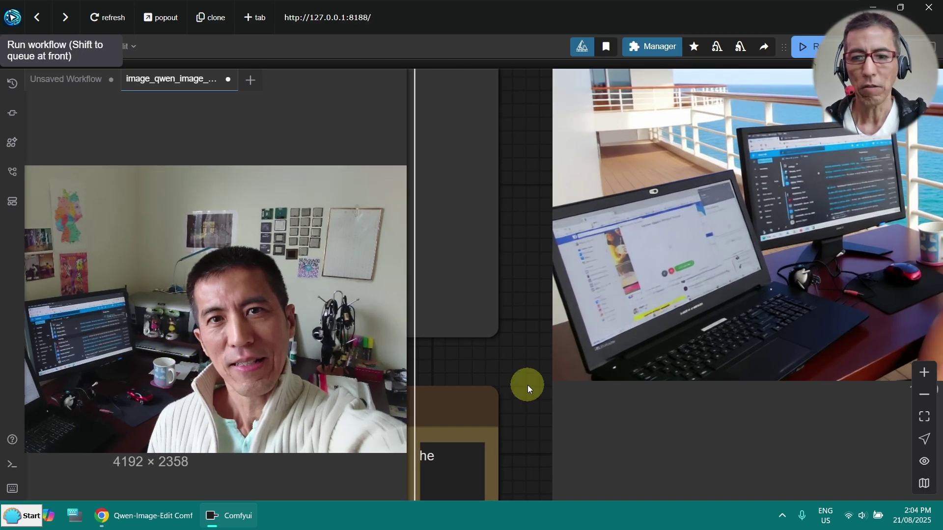
drag(527, 386, 357, 365)
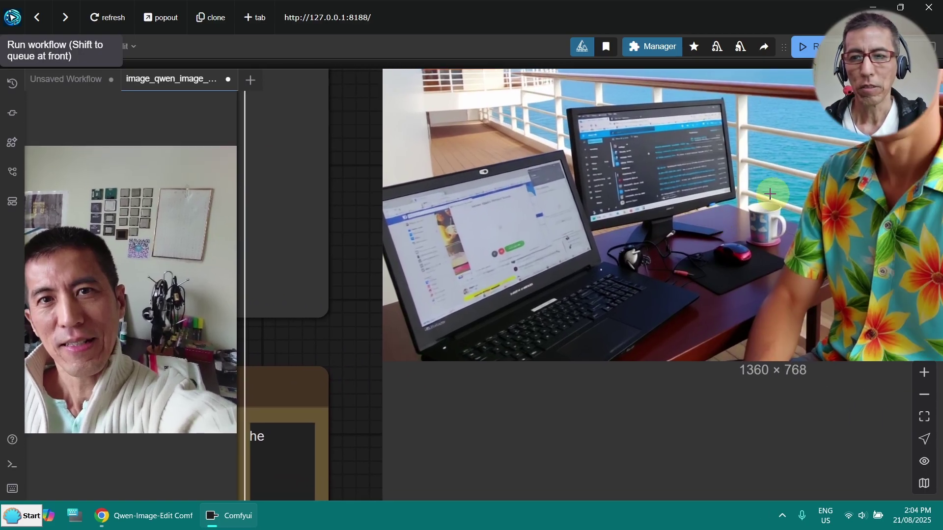
scroll(354, 252, down, 2)
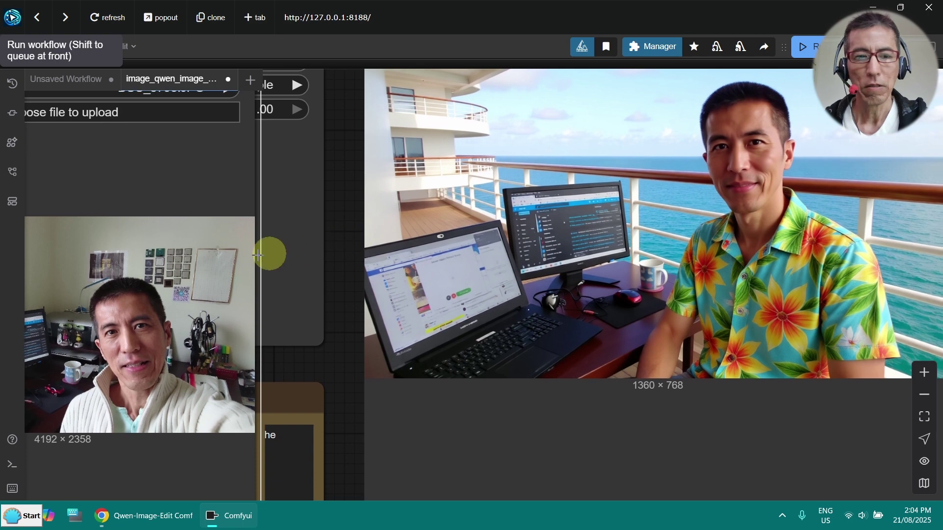
drag(257, 180, 317, 96)
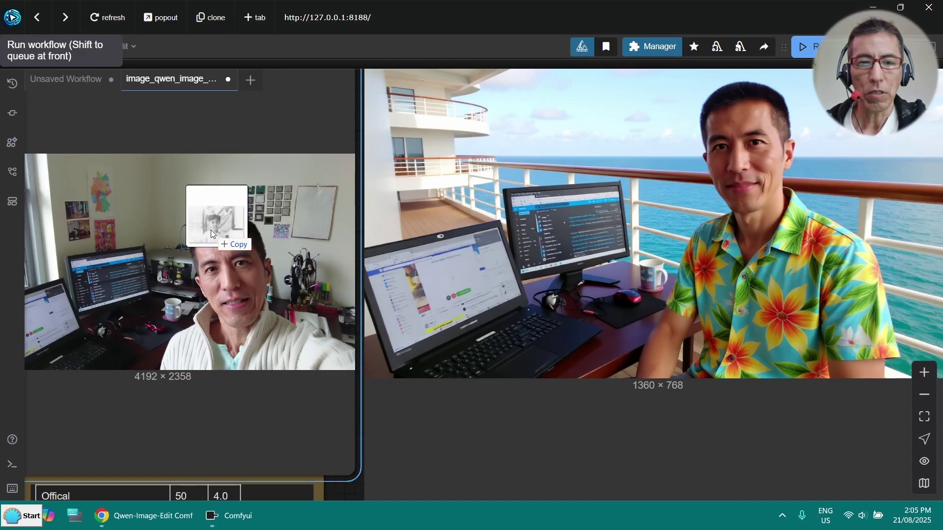
Step: Load the black-and-white photo of the boy as the input image
drag(458, 251, 211, 230)
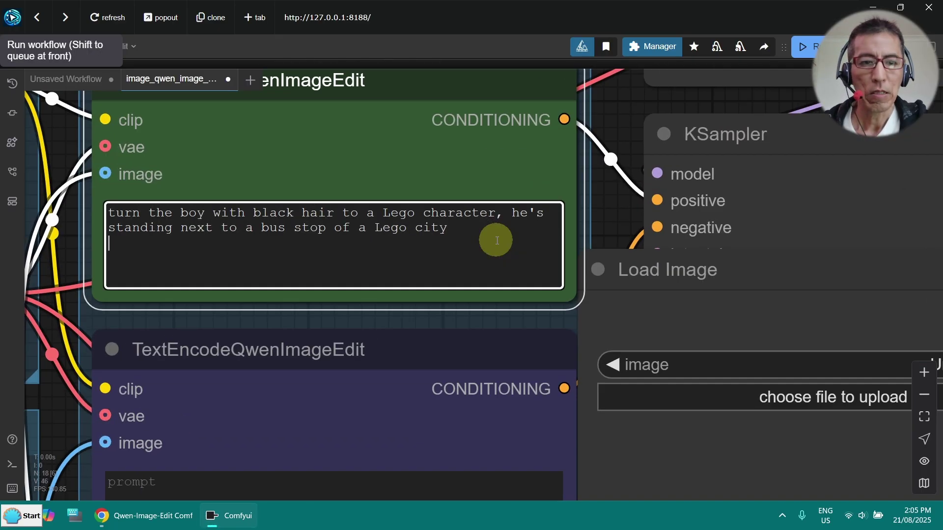
scroll(491, 238, up, 1)
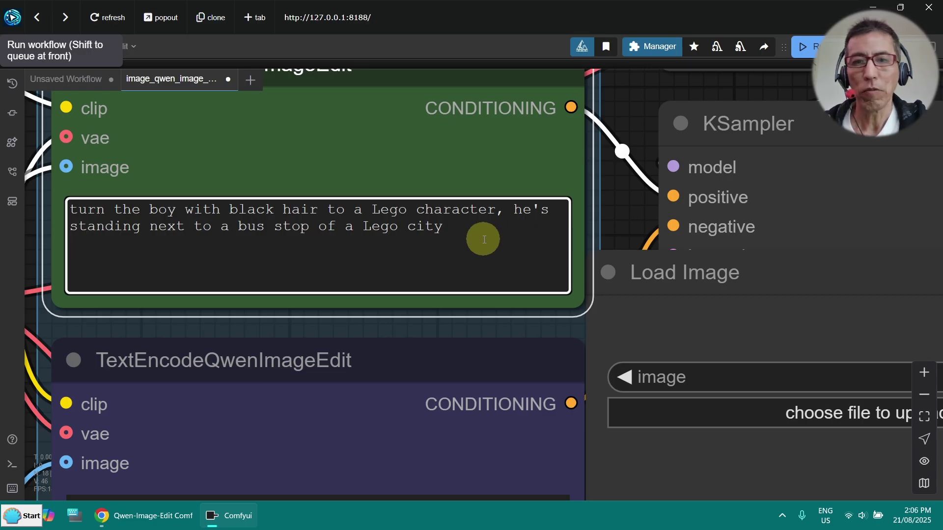
scroll(483, 239, up, 1)
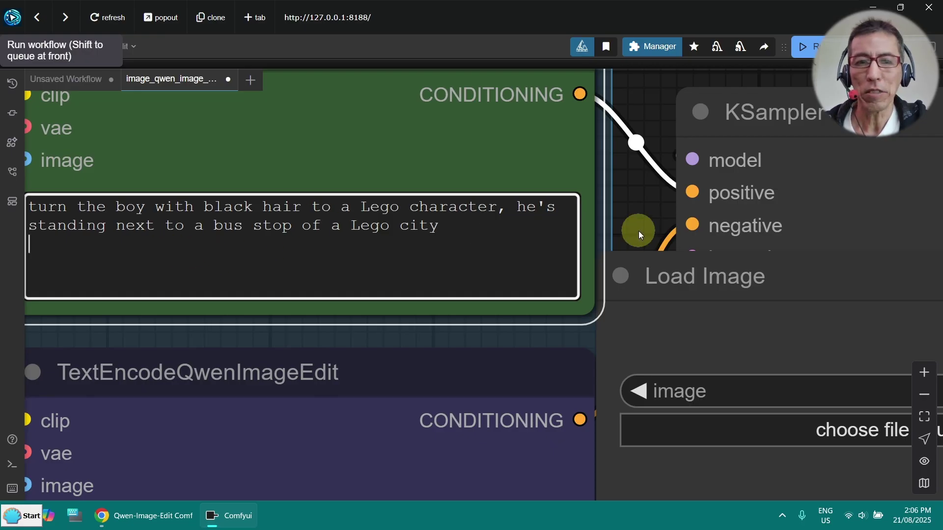
scroll(632, 224, down, 1)
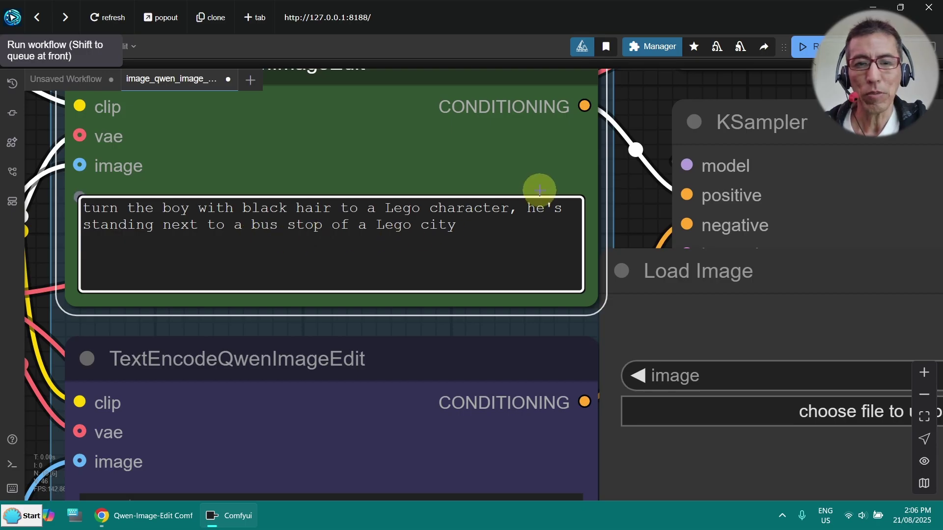
scroll(617, 199, down, 1)
scroll(618, 195, down, 1)
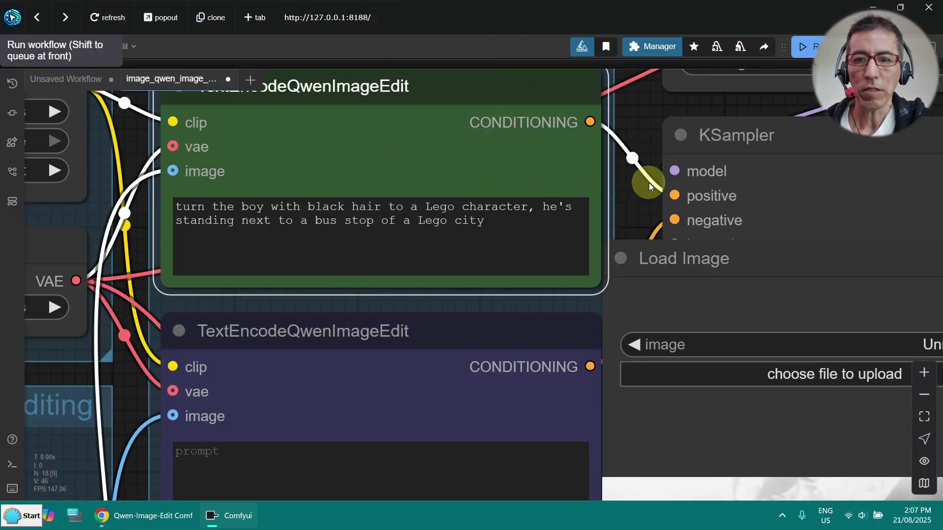
scroll(649, 183, down, 5)
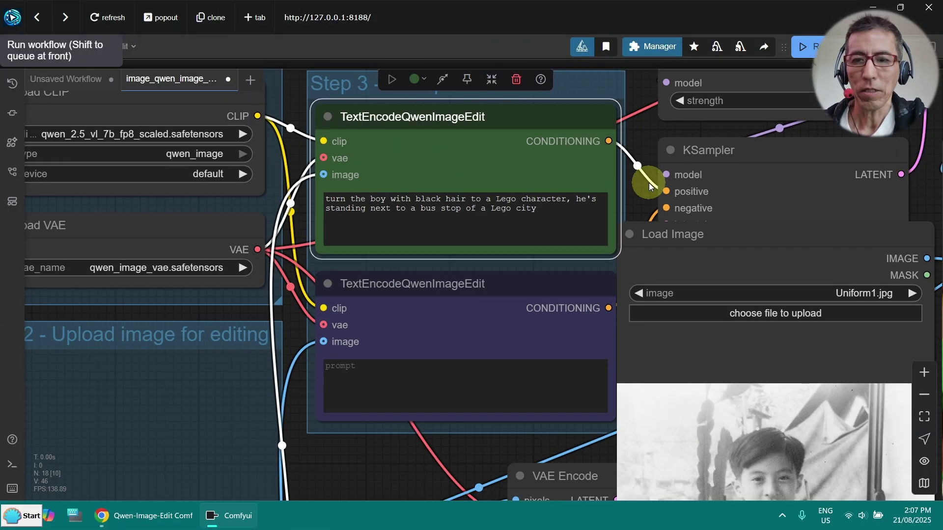
drag(645, 192, 200, 98)
scroll(393, 237, up, 3)
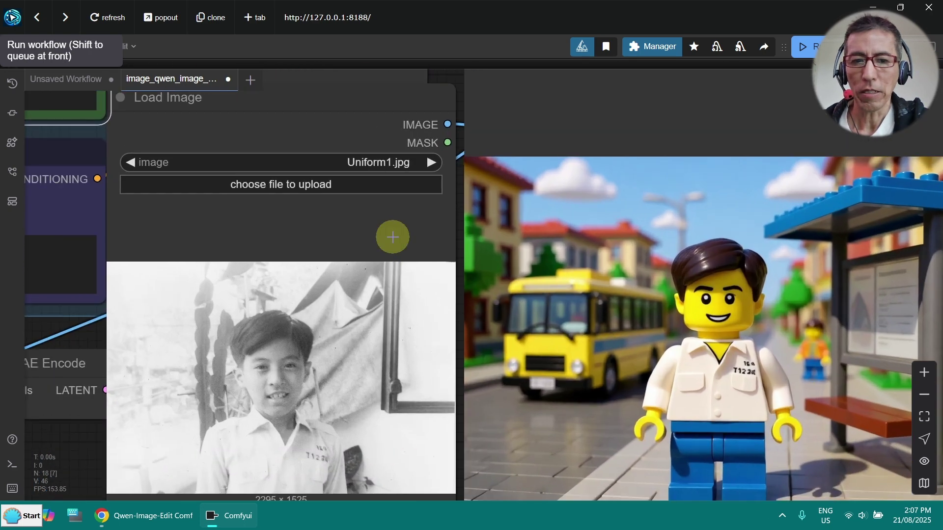
scroll(392, 237, up, 1)
drag(469, 214, 422, 141)
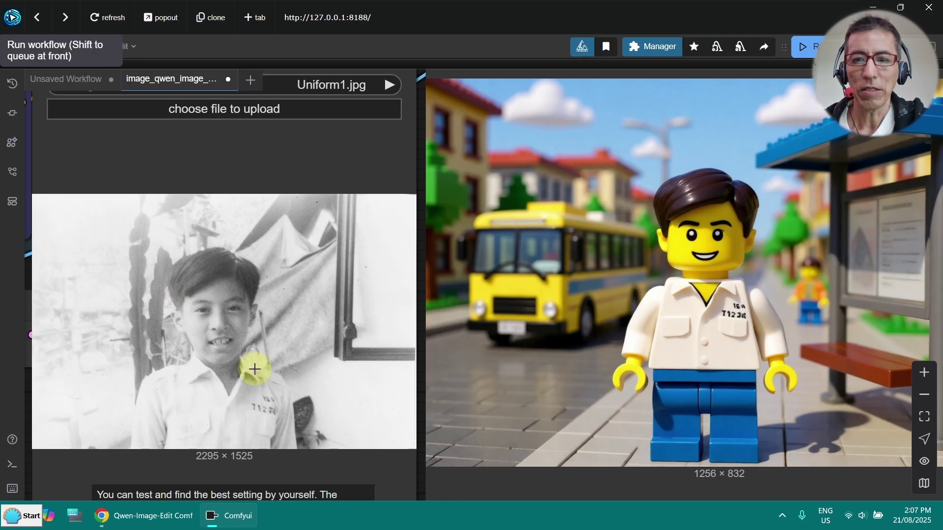
scroll(236, 396, up, 1)
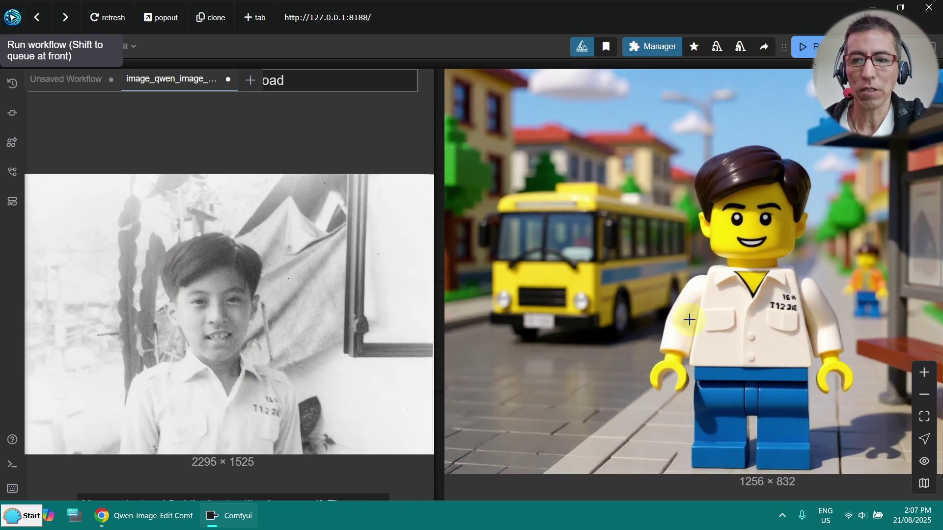
scroll(833, 374, up, 2)
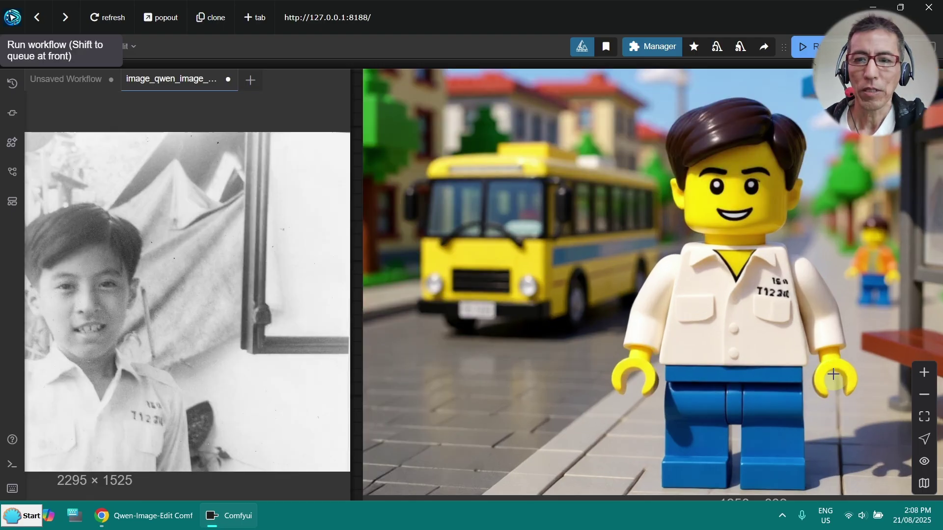
scroll(833, 374, down, 3)
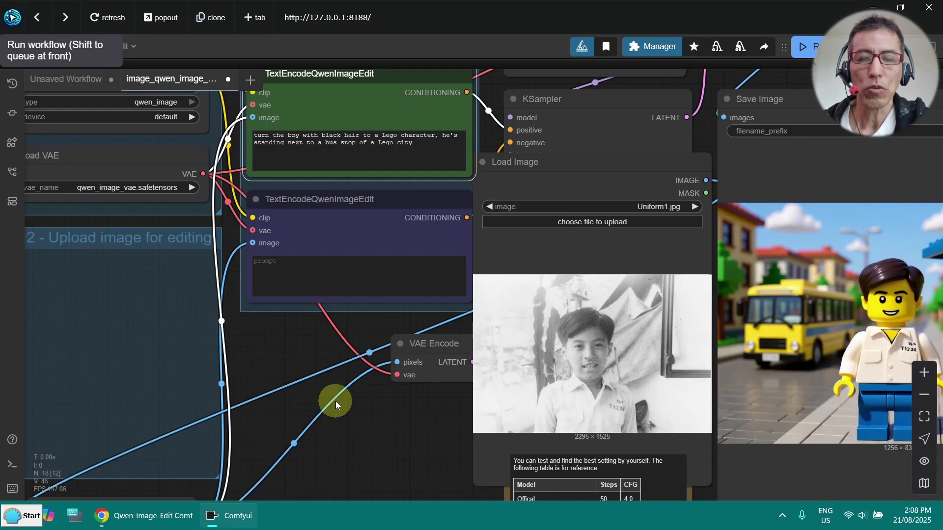
scroll(368, 425, down, 1)
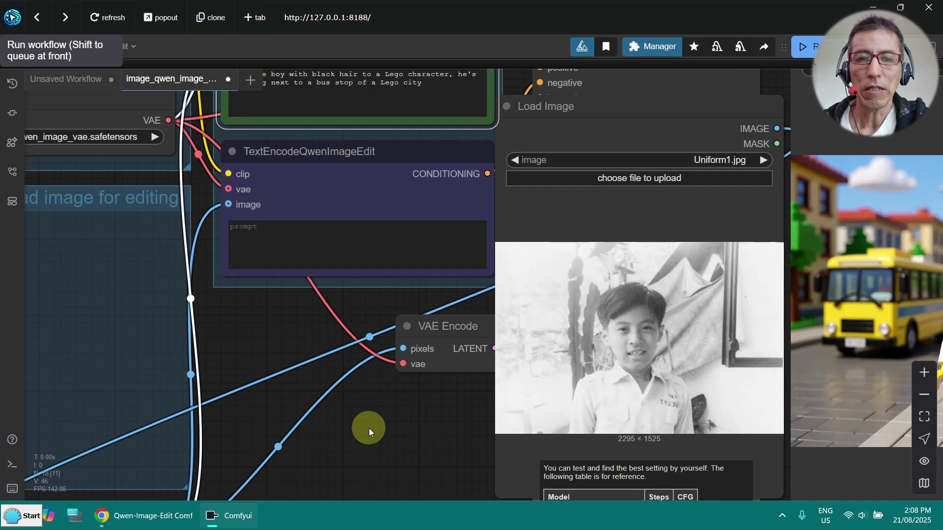
Step: Duplicate the Uniform1.jpg Load Image node and place the copy below the original
mouse_move(369, 428)
mouse_down()
mouse_move(589, 335)
mouse_move(282, 309)
mouse_up()
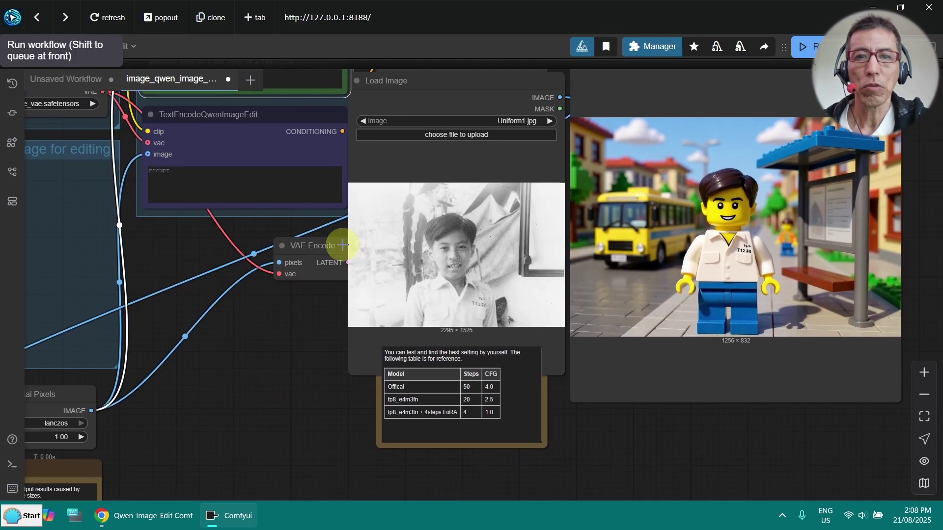
click(446, 86)
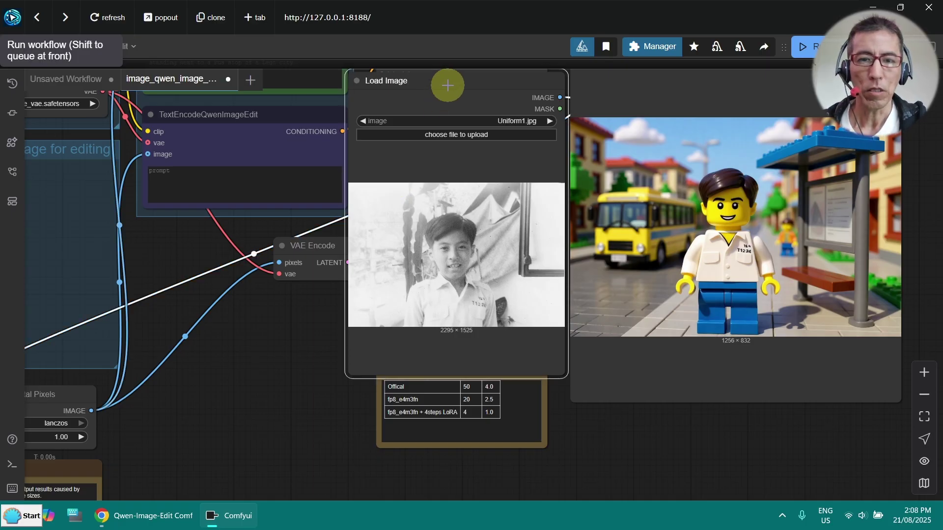
drag(447, 86, 430, 397)
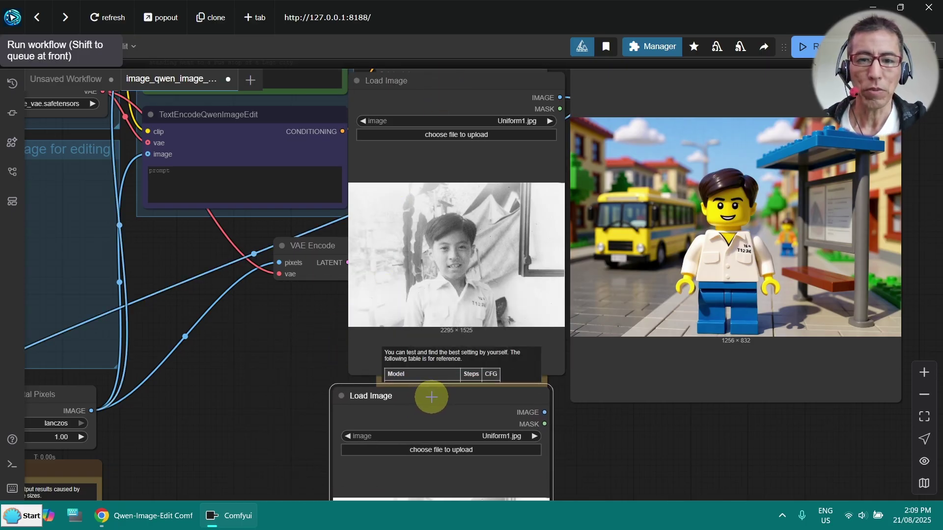
scroll(560, 442, down, 2)
mouse_move(595, 435)
mouse_down()
mouse_move(687, 320)
mouse_move(232, 344)
mouse_move(423, 360)
mouse_up()
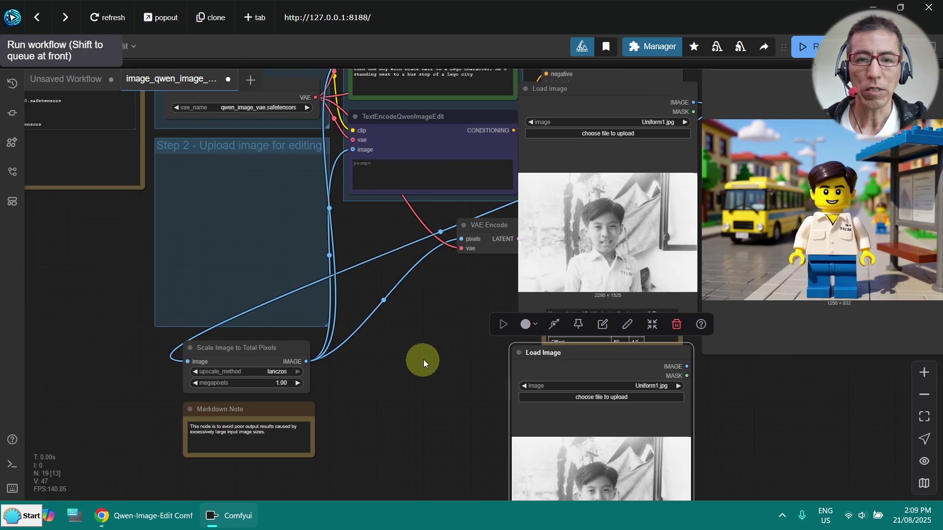
Step: Add an Image Stitch node and arrange it near the two Load Image nodes
double_click(423, 321)
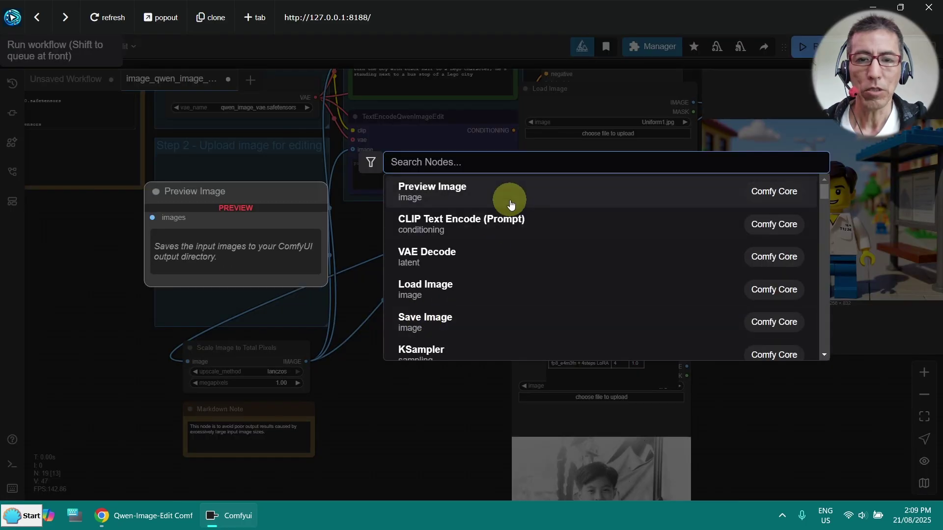
text(stic)
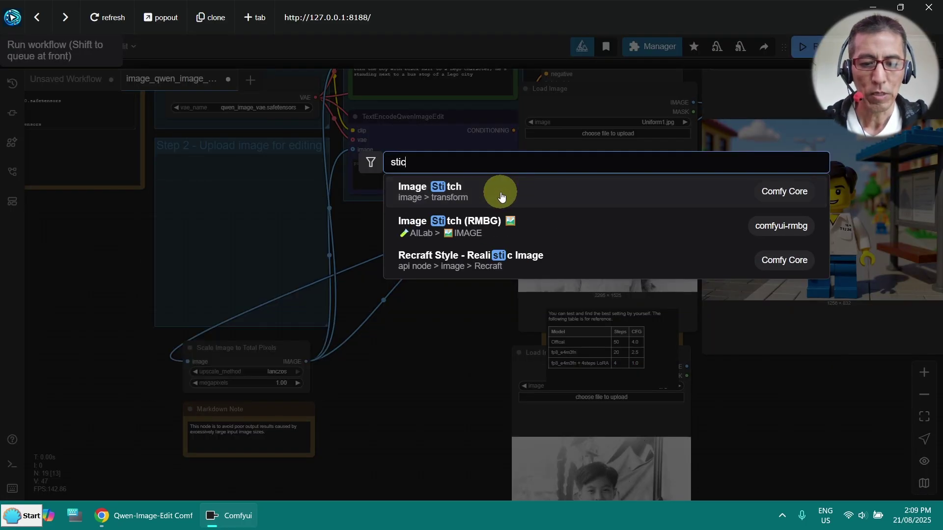
text(h)
click(501, 197)
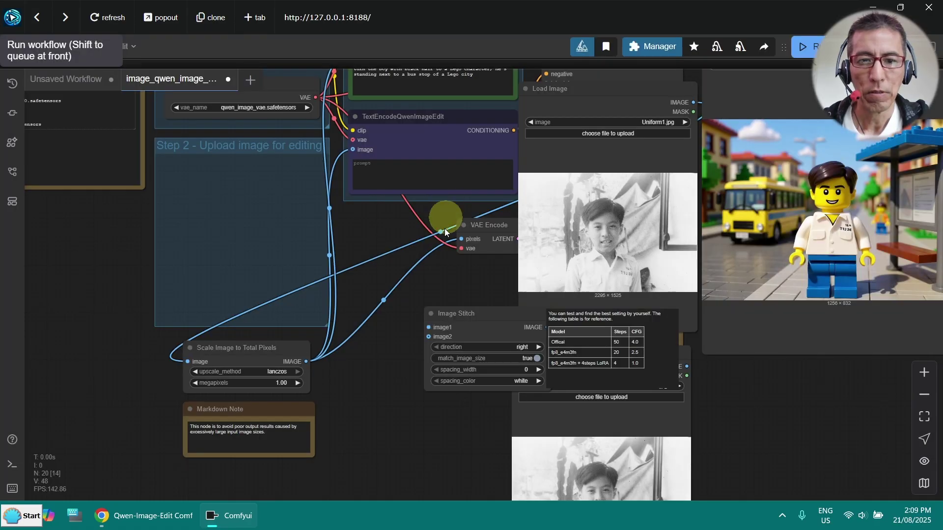
drag(501, 330, 438, 289)
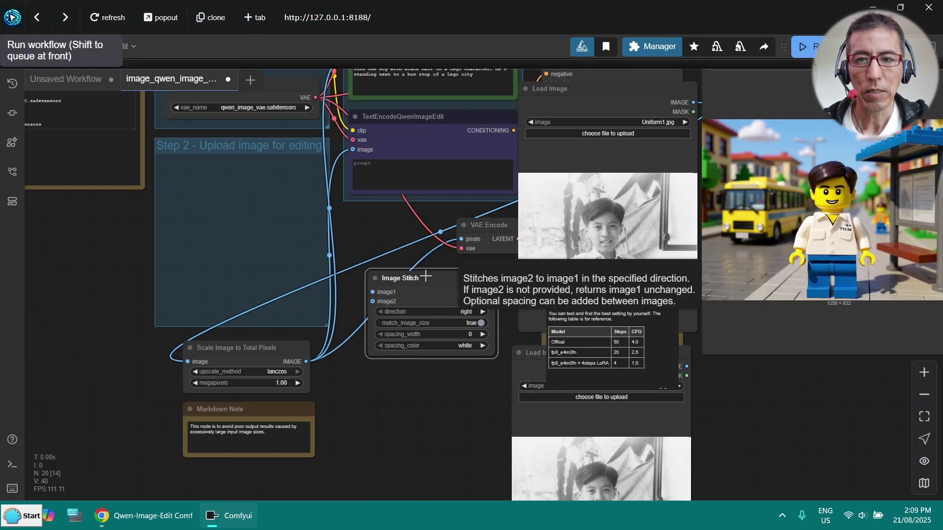
scroll(424, 354, up, 2)
drag(381, 525, 435, 438)
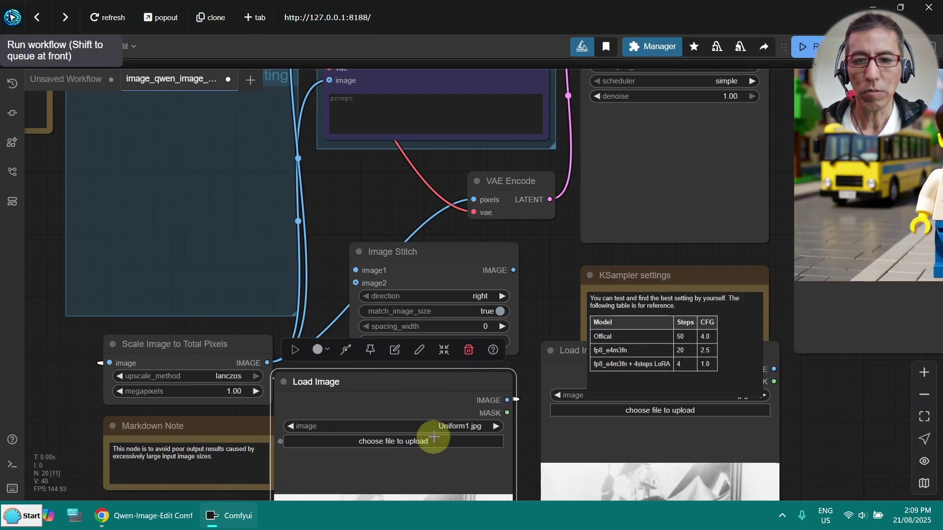
drag(562, 346, 555, 397)
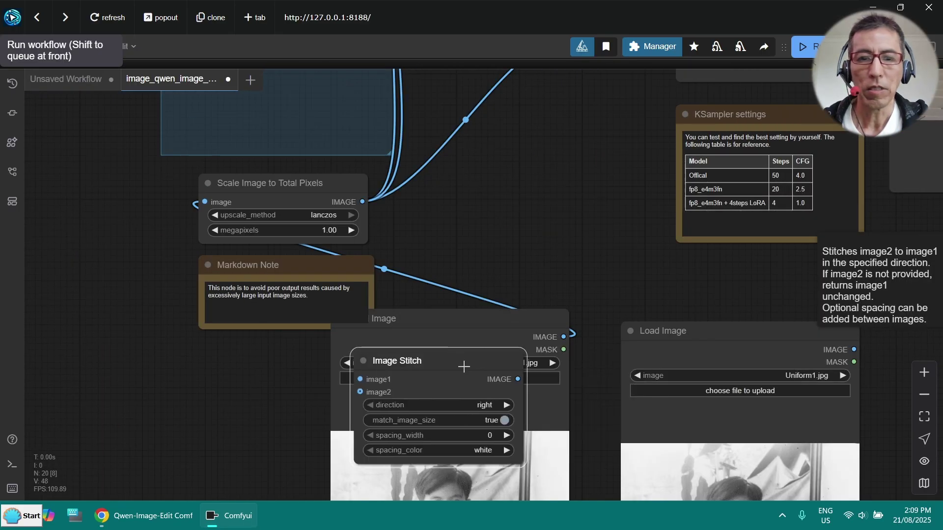
drag(463, 366, 257, 377)
scroll(508, 226, down, 3)
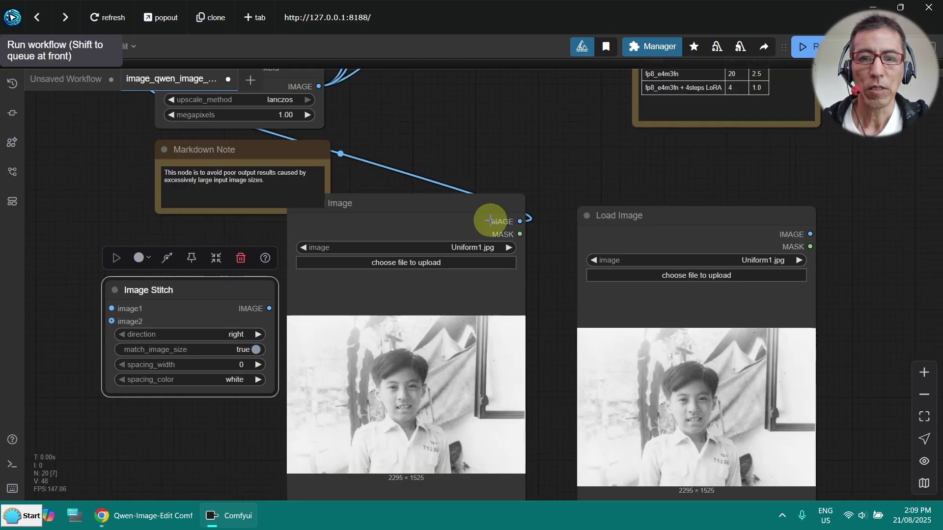
Step: Wire both loaders into image1 and image2, and the stitched output into Scale Image to Total Pixels
drag(556, 199, 113, 309)
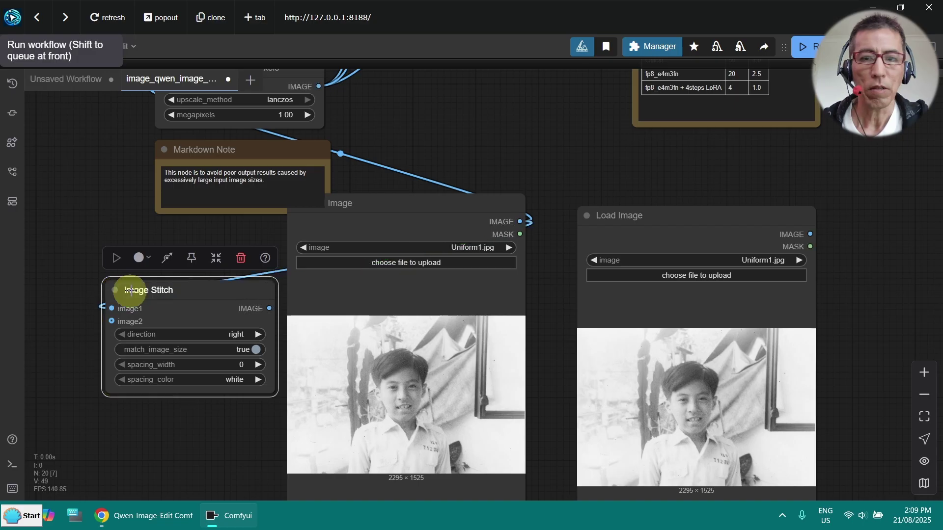
drag(822, 236, 116, 321)
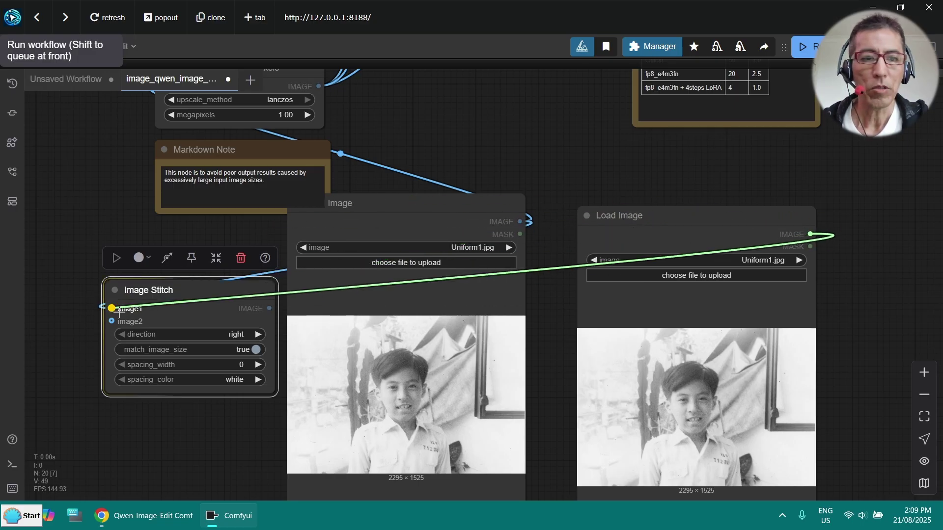
drag(207, 228, 228, 284)
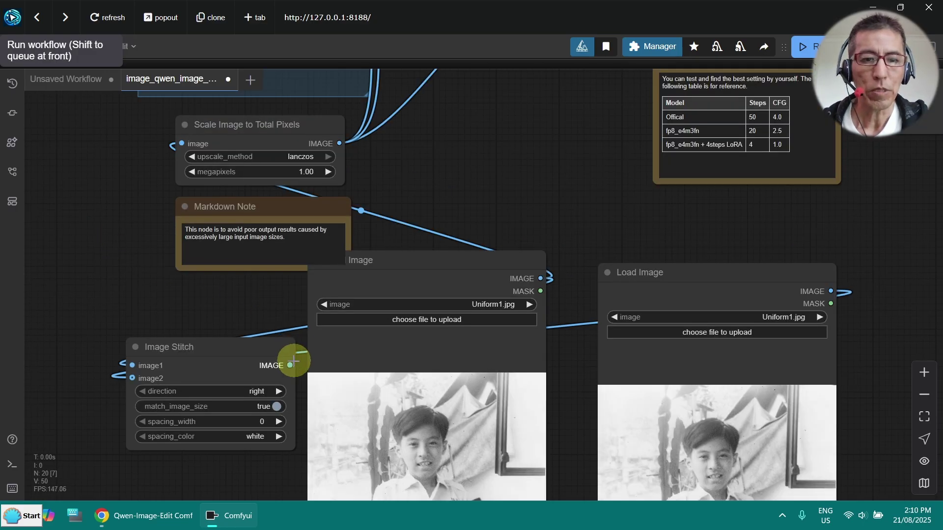
drag(292, 365, 297, 291)
drag(127, 176, 182, 144)
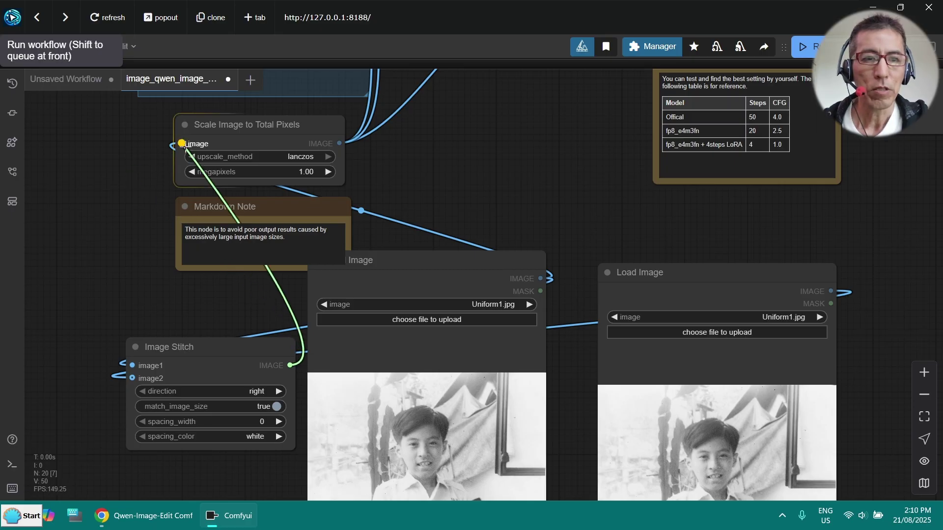
drag(438, 261, 496, 159)
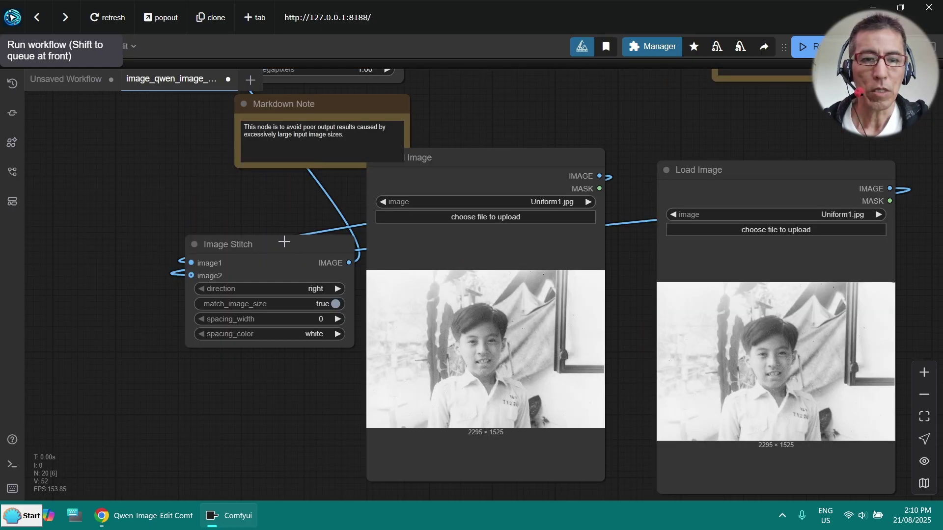
drag(284, 241, 221, 209)
click(300, 346)
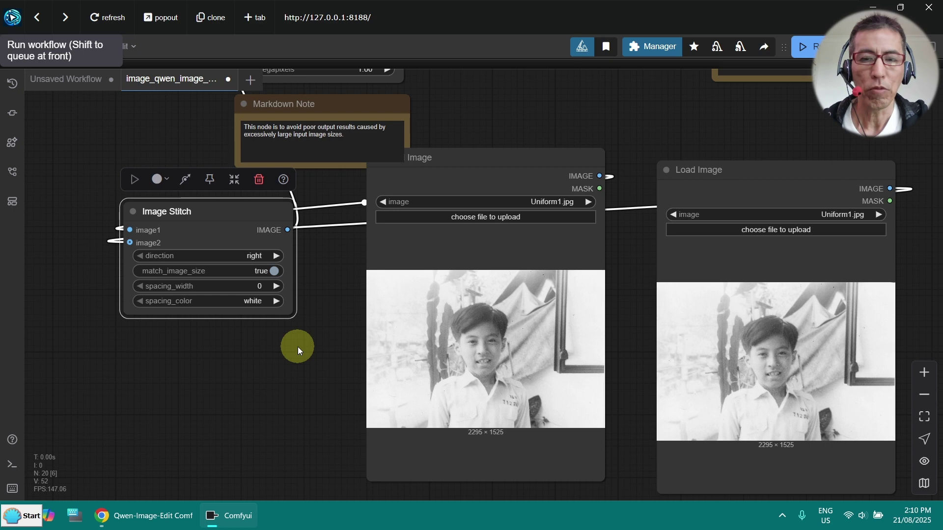
Step: Add a Preview Image node at the top and feed it Image Stitch's output
double_click(298, 346)
text(preview)
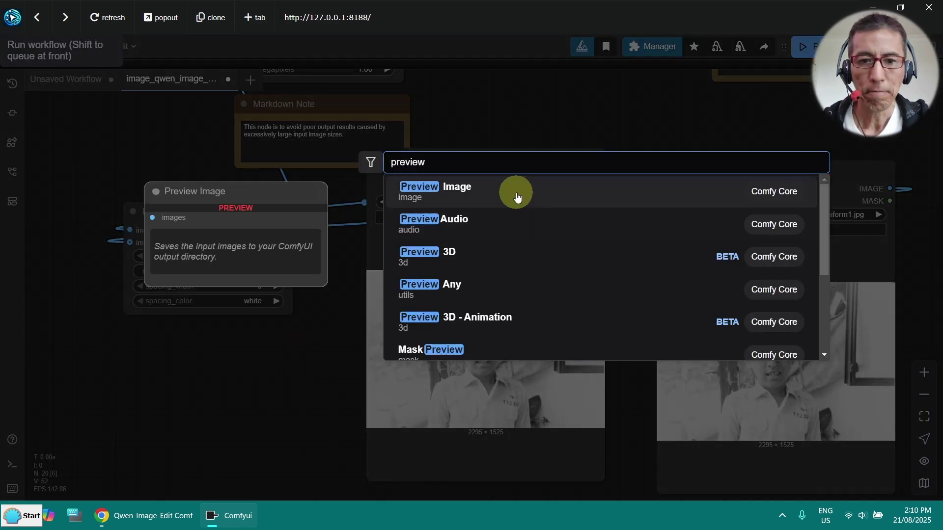
click(512, 193)
scroll(326, 451, up, 3)
drag(326, 450, 495, 105)
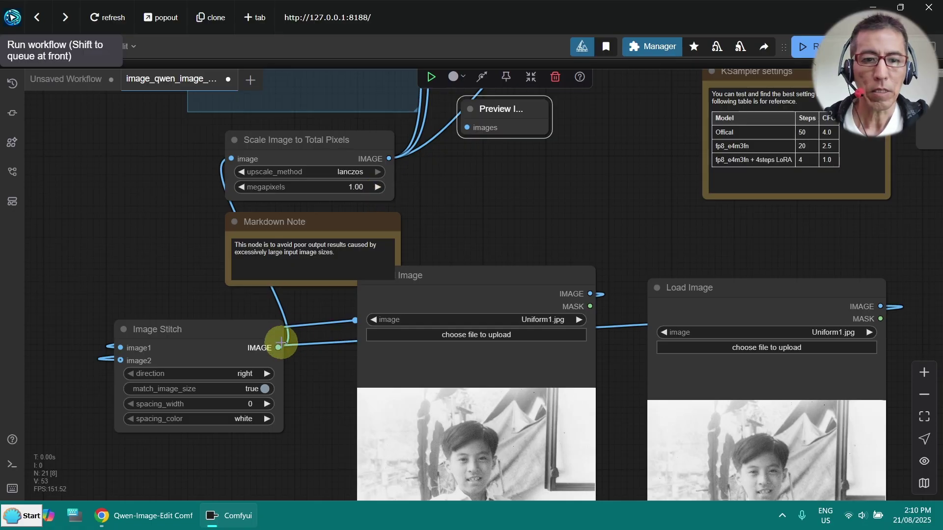
drag(279, 347, 467, 128)
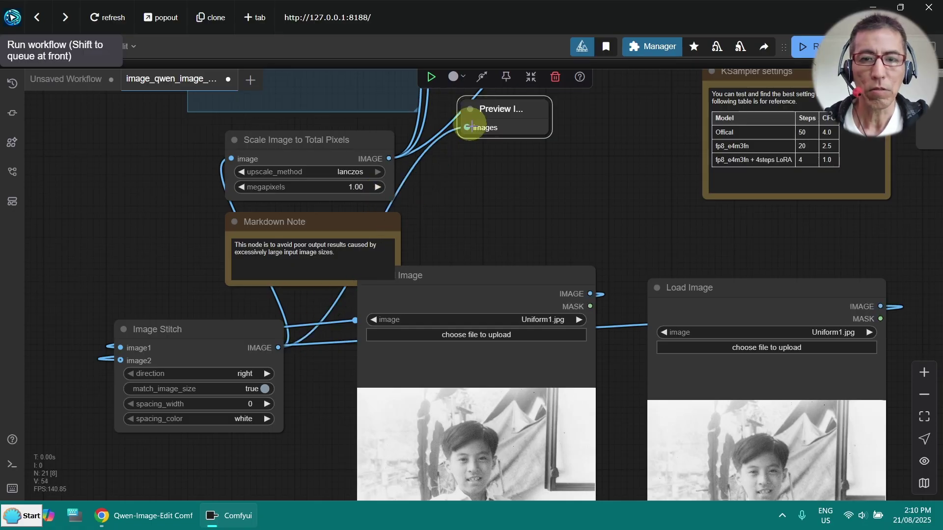
drag(613, 160, 483, 118)
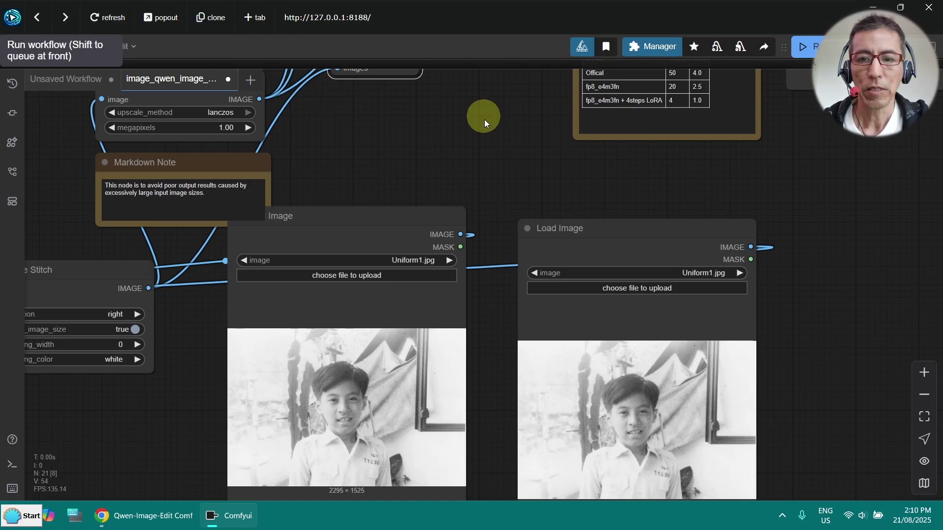
scroll(366, 249, down, 3)
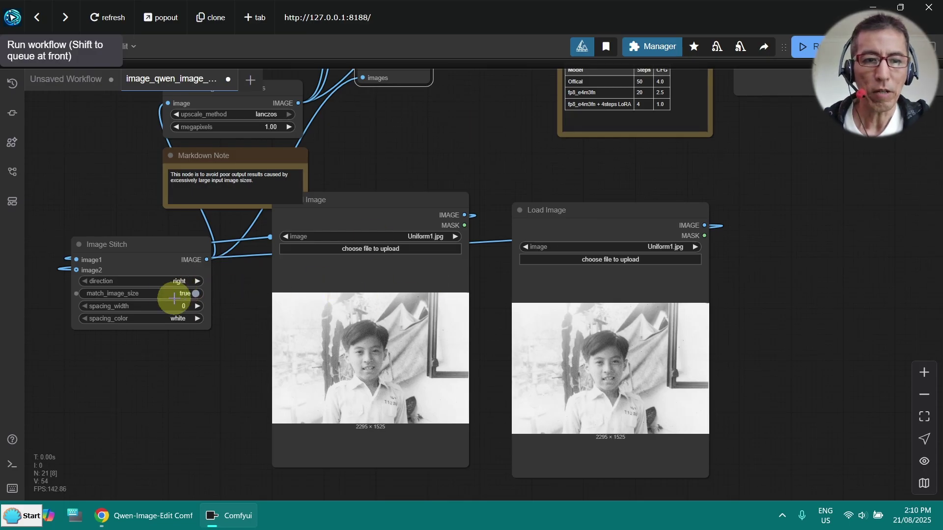
scroll(176, 297, up, 5)
scroll(179, 290, up, 1)
scroll(277, 284, down, 2)
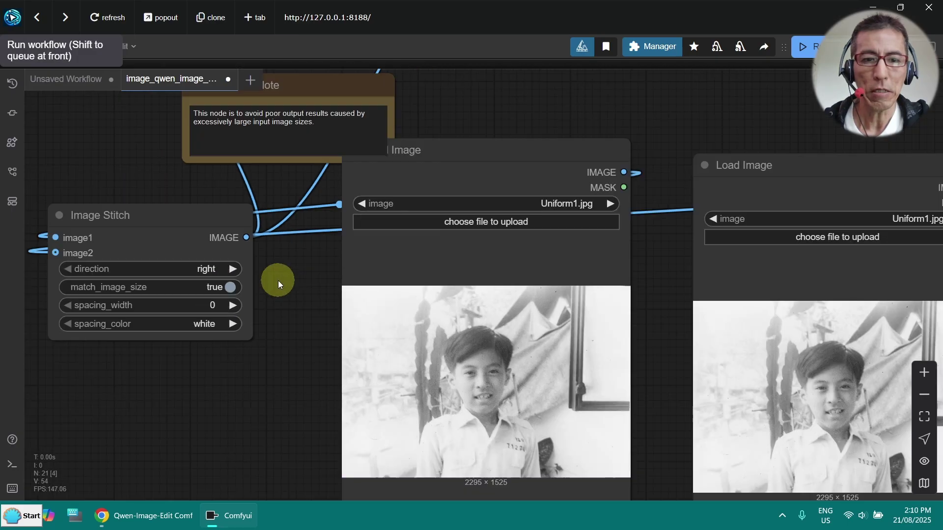
scroll(289, 284, down, 1)
scroll(288, 288, down, 1)
scroll(288, 289, down, 3)
mouse_move(379, 331)
mouse_down()
mouse_move(376, 386)
mouse_move(445, 383)
mouse_up()
scroll(372, 380, up, 5)
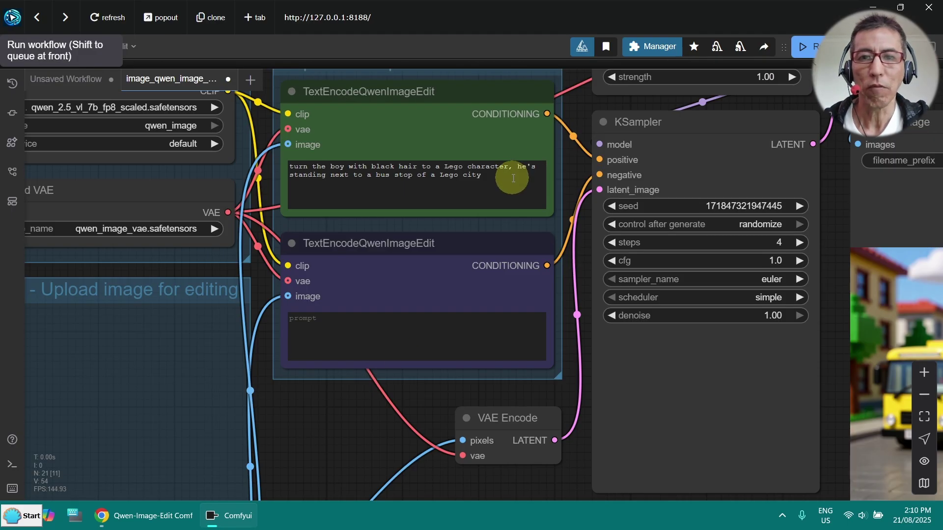
scroll(401, 178, up, 2)
Step: Paste the surprised young woman and man at a bar prompt over the old positive prompt
click(401, 179)
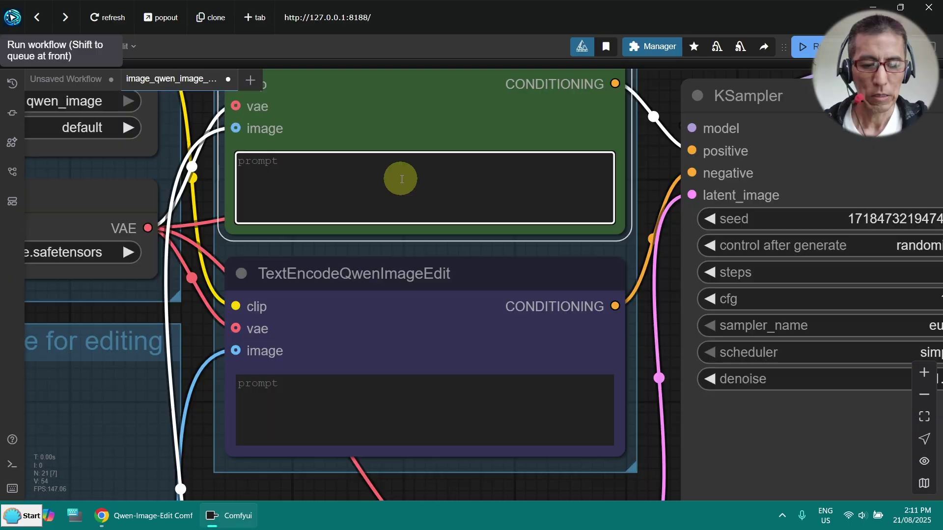
key(ctrl+a)
text(a young woman and man surprised at the bar, they are looking to the viewer, preserve all facial features, she's wearing a pink dress, he's wearing a colorful designed suit over black T-shirt, having a glass of champaign)
scroll(401, 188, up, 1)
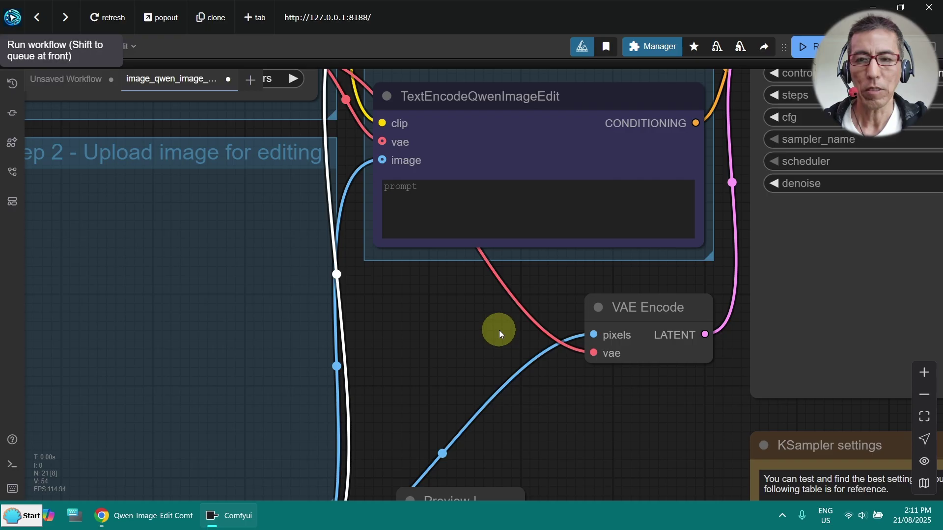
mouse_move(492, 308)
mouse_down()
mouse_move(424, 444)
mouse_move(375, 347)
mouse_move(361, 218)
mouse_move(419, 150)
mouse_up()
scroll(419, 150, down, 4)
drag(483, 363, 461, 147)
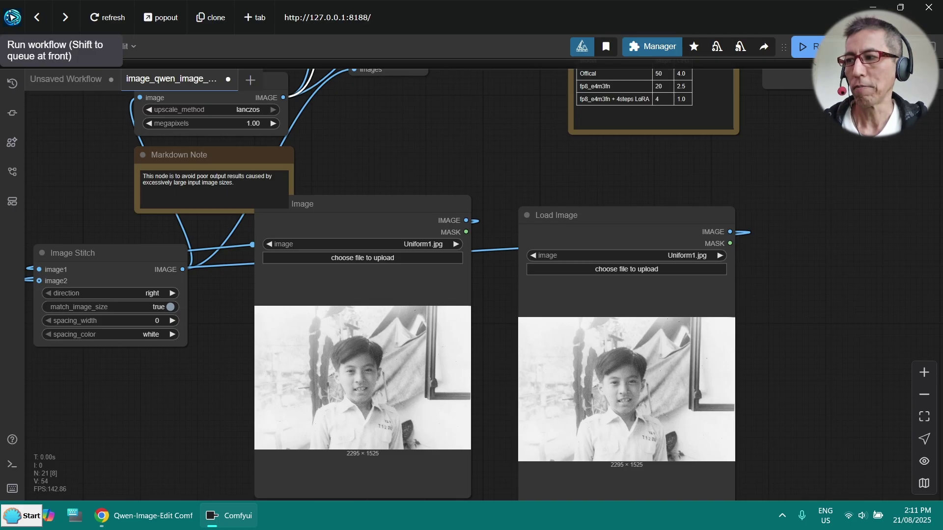
Step: Load PrettyWoman.jpg into the first loader and headFront.jpg into the second
click(354, 388)
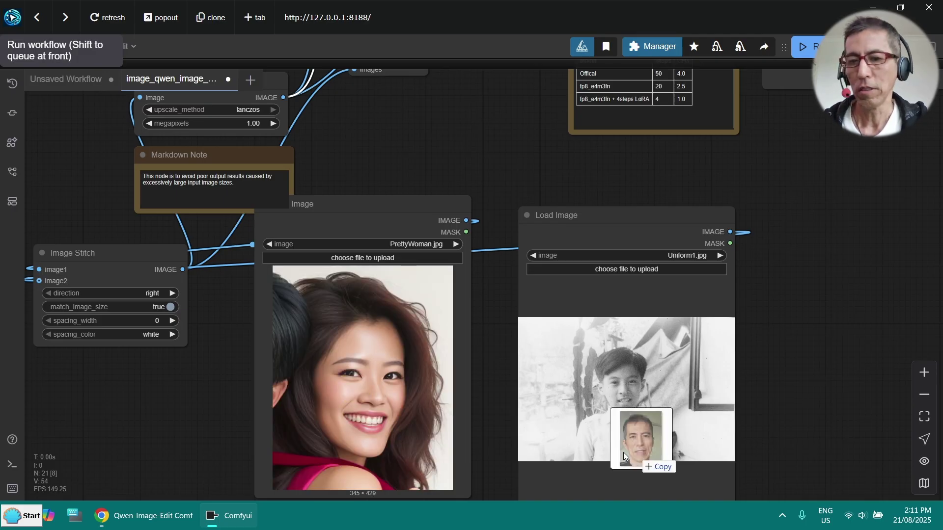
drag(630, 437, 599, 419)
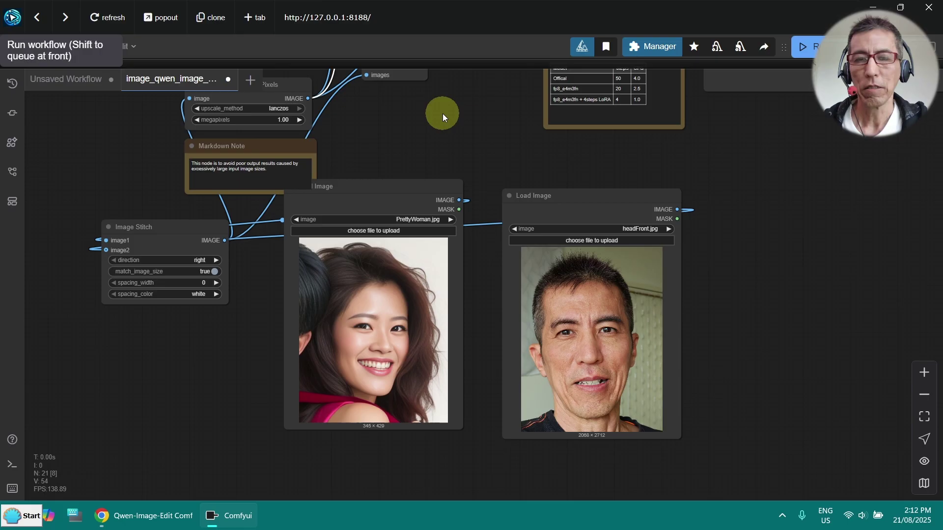
drag(425, 102, 398, 420)
scroll(521, 246, down, 3)
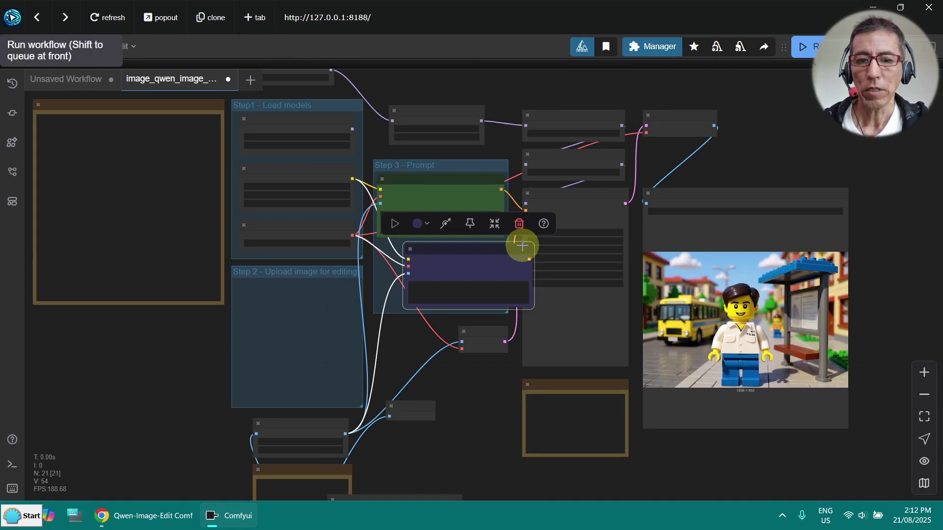
scroll(466, 392, up, 2)
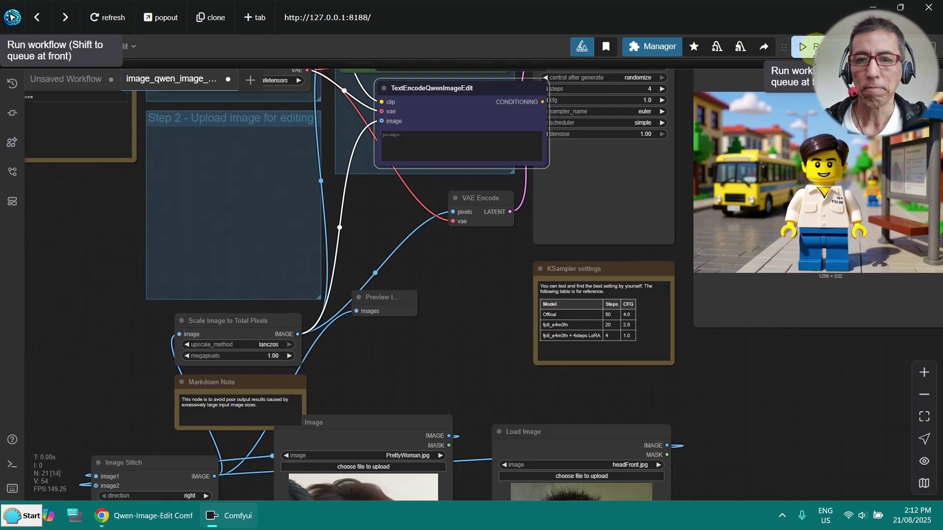
Step: Run the workflow and view the 1280×816 bar scene of the woman and man toasting
click(807, 46)
scroll(467, 387, up, 2)
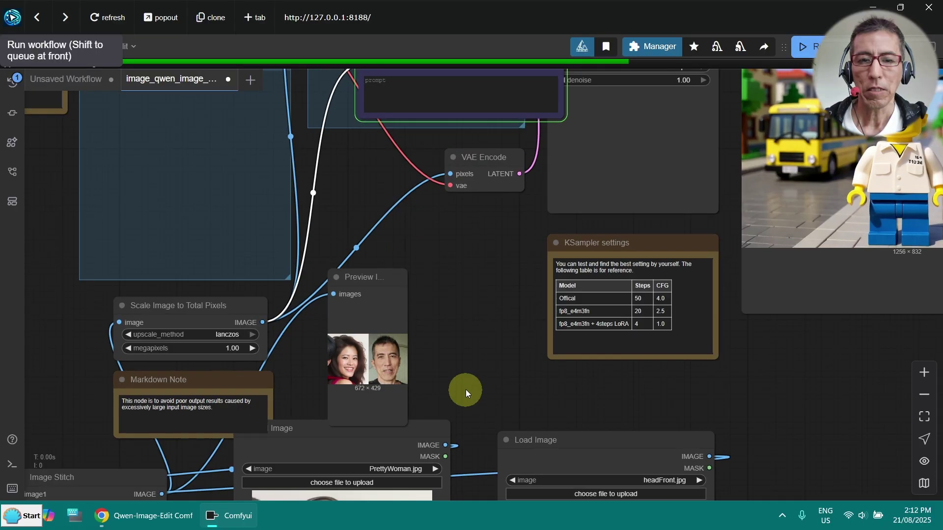
scroll(467, 387, up, 3)
scroll(466, 386, up, 1)
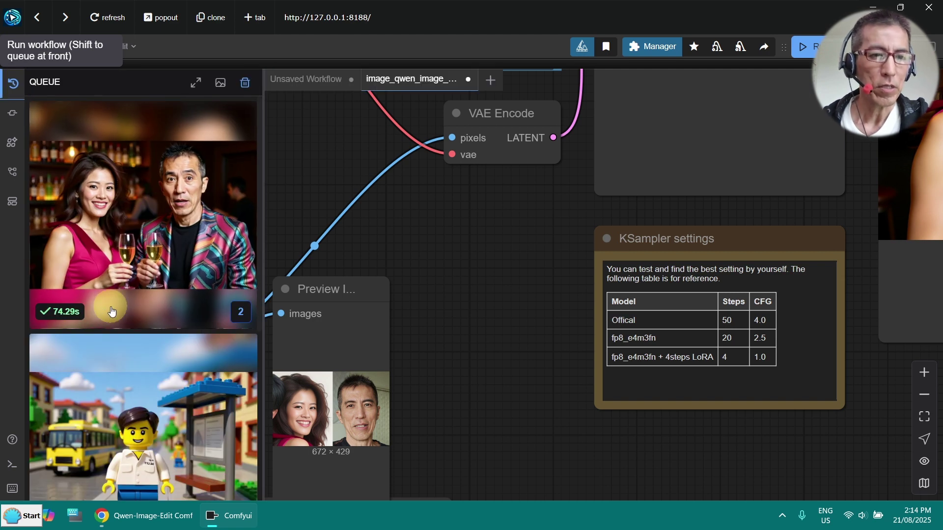
scroll(129, 313, down, 3)
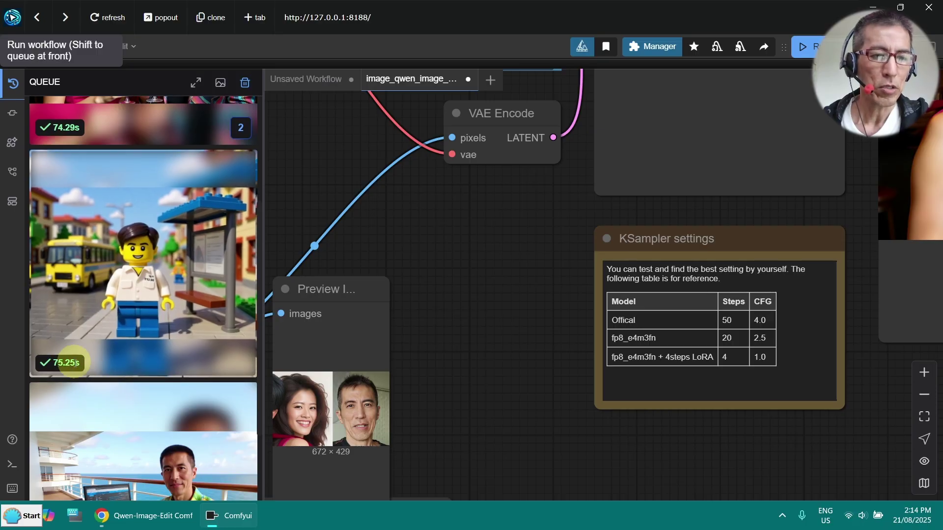
click(12, 83)
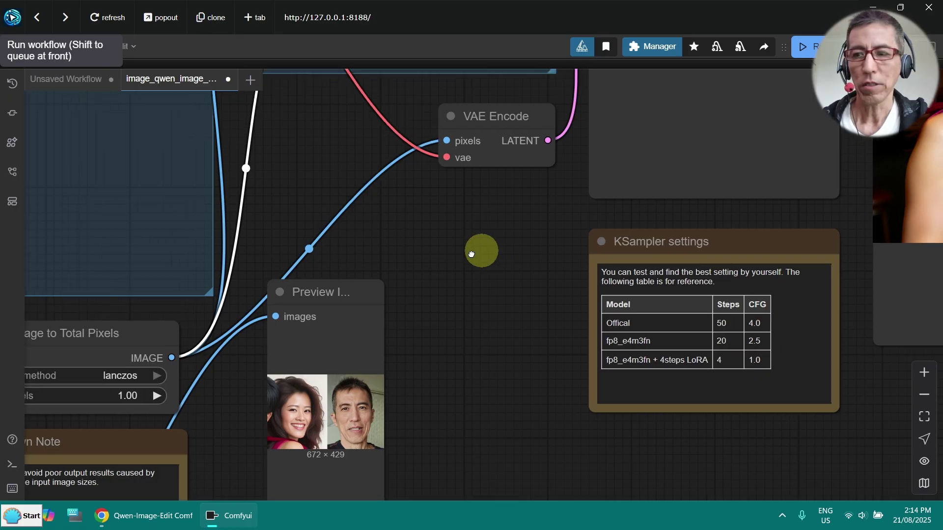
drag(495, 246, 22, 284)
scroll(537, 380, down, 1)
scroll(581, 401, down, 2)
scroll(581, 401, down, 2)
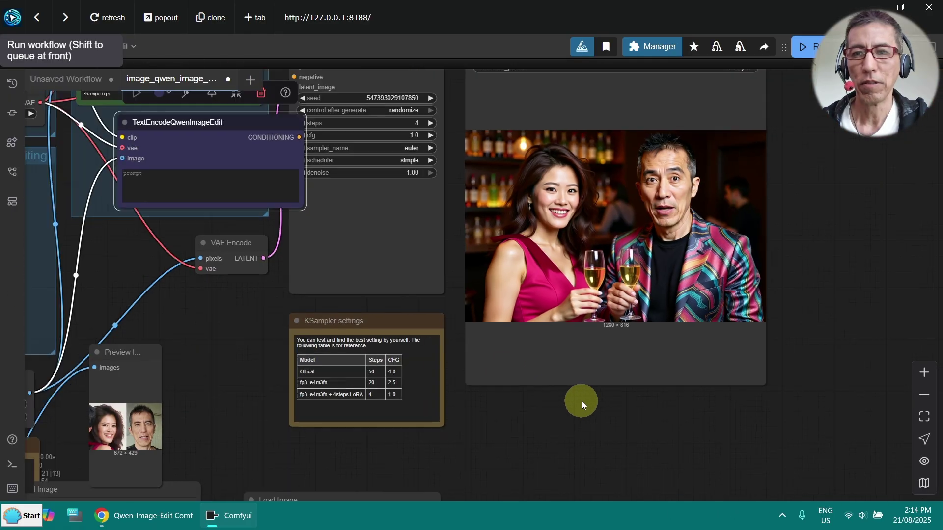
scroll(570, 413, up, 1)
scroll(589, 369, up, 1)
scroll(611, 310, up, 2)
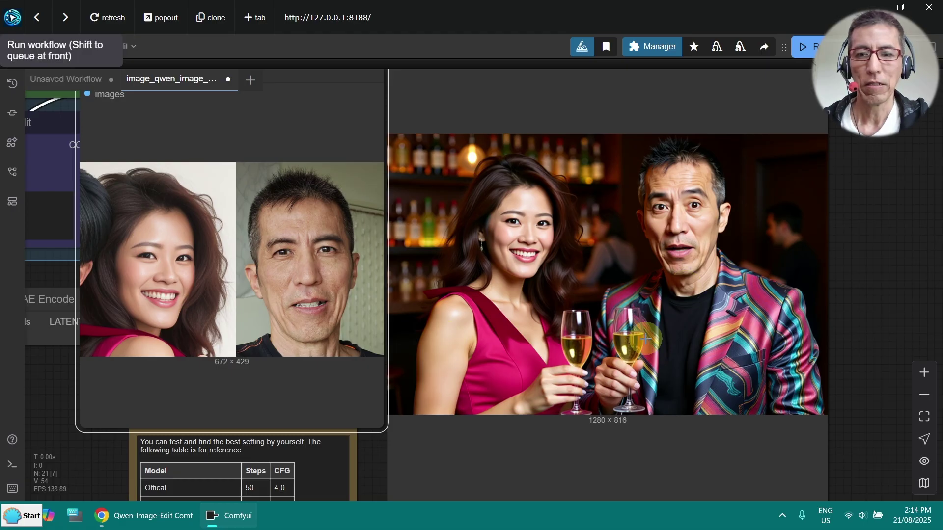
scroll(361, 290, down, 1)
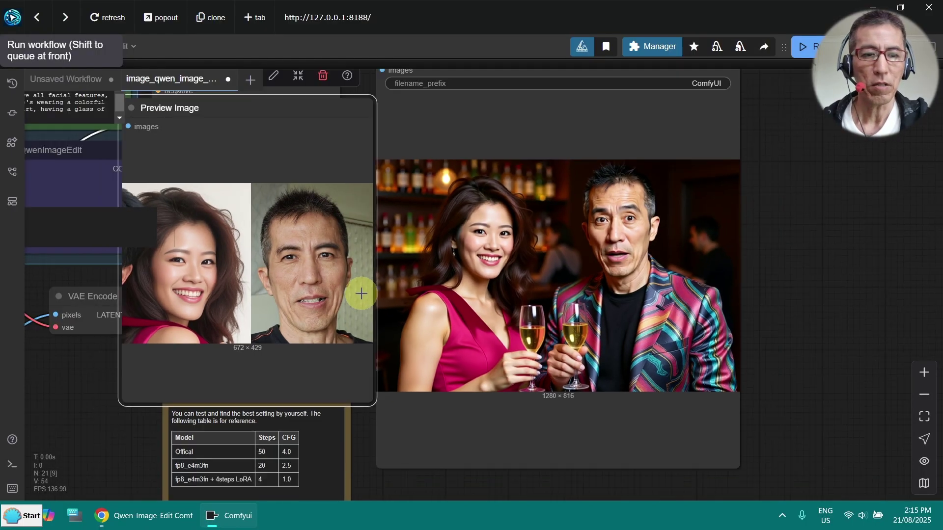
scroll(362, 290, down, 1)
mouse_move(185, 360)
mouse_down()
mouse_move(157, 383)
mouse_move(511, 352)
mouse_move(465, 274)
mouse_move(492, 130)
mouse_move(540, 16)
mouse_up()
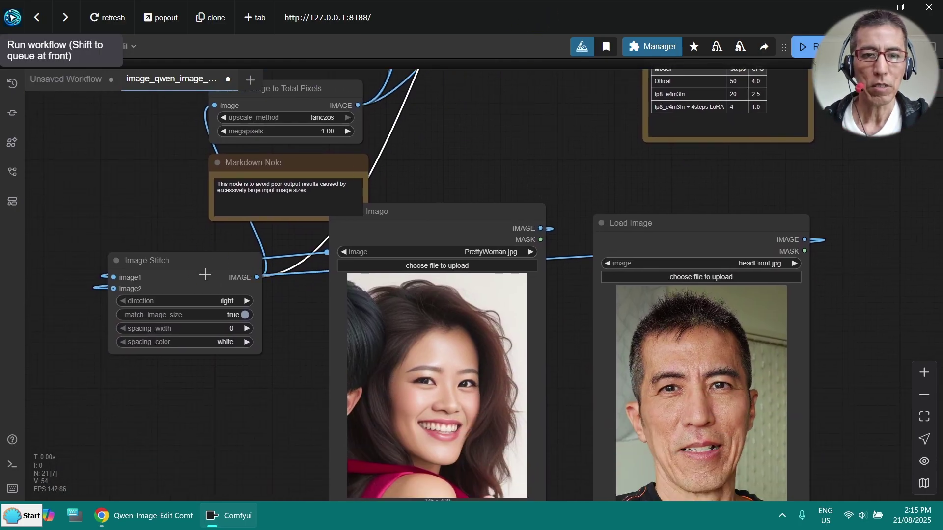
Step: Connect the first Load Image output directly to Scale Image to Total Pixels
drag(205, 274, 143, 365)
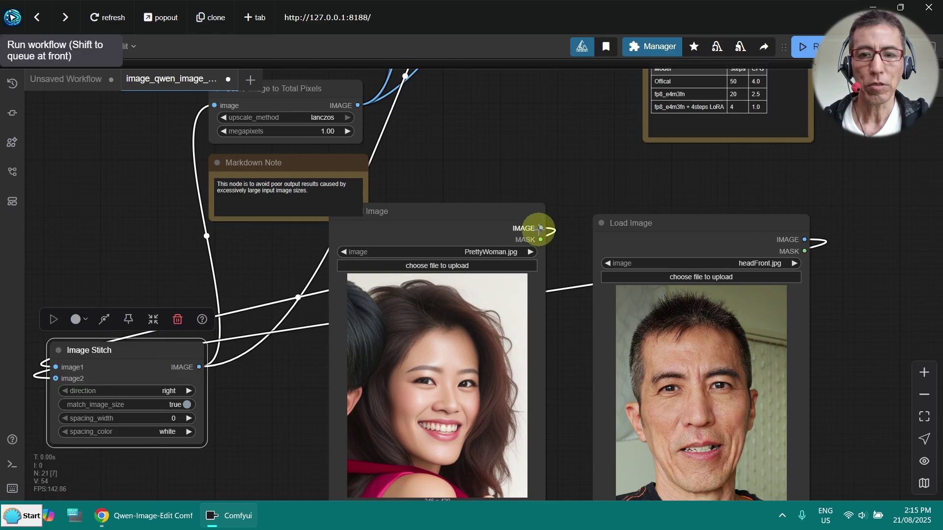
drag(541, 228, 214, 106)
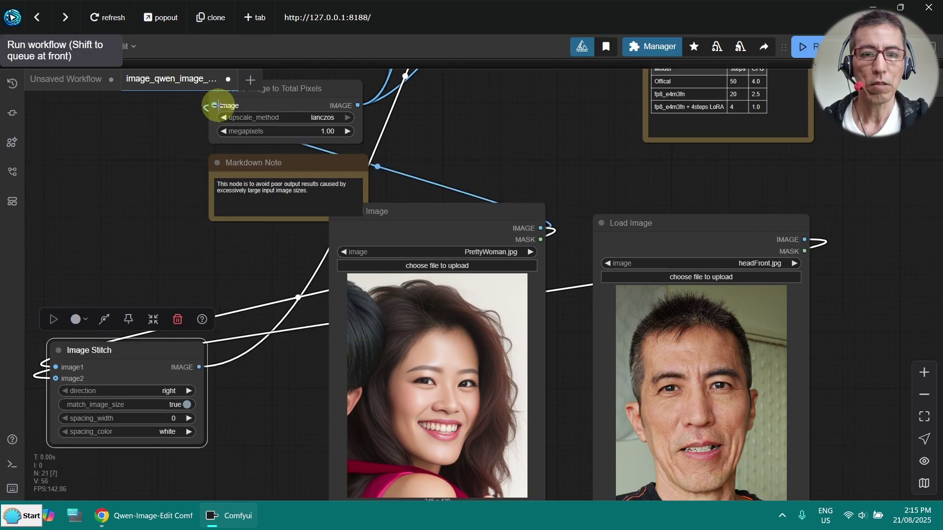
drag(520, 220, 540, 216)
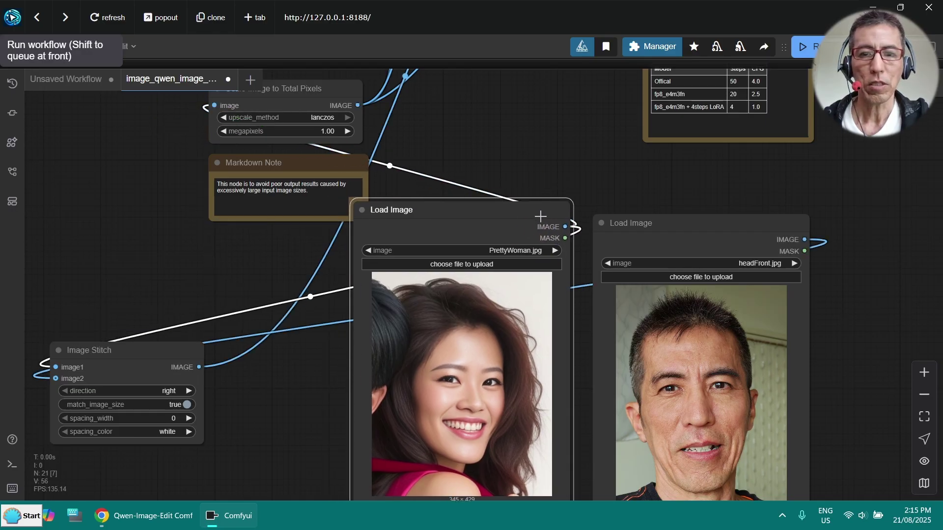
Step: Delete the headFront.jpg loader and the Image Stitch node
click(685, 226)
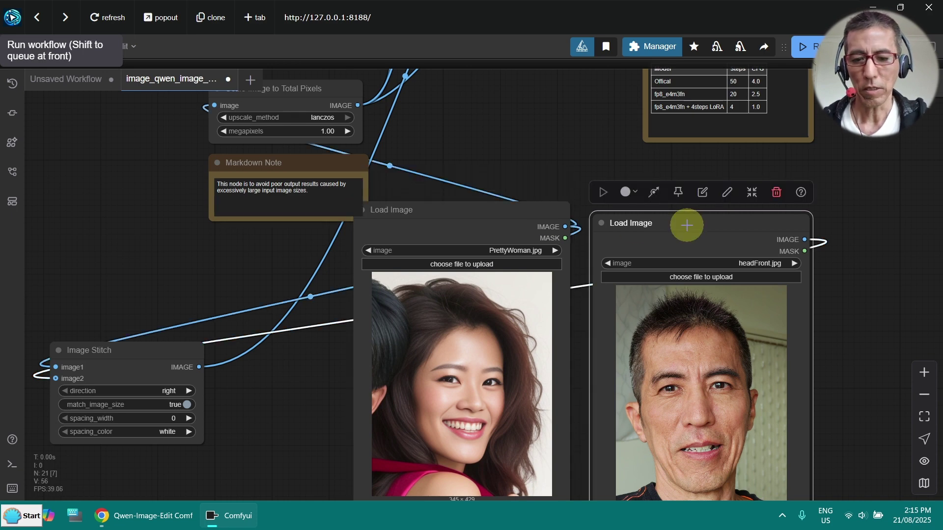
key(Delete)
click(153, 366)
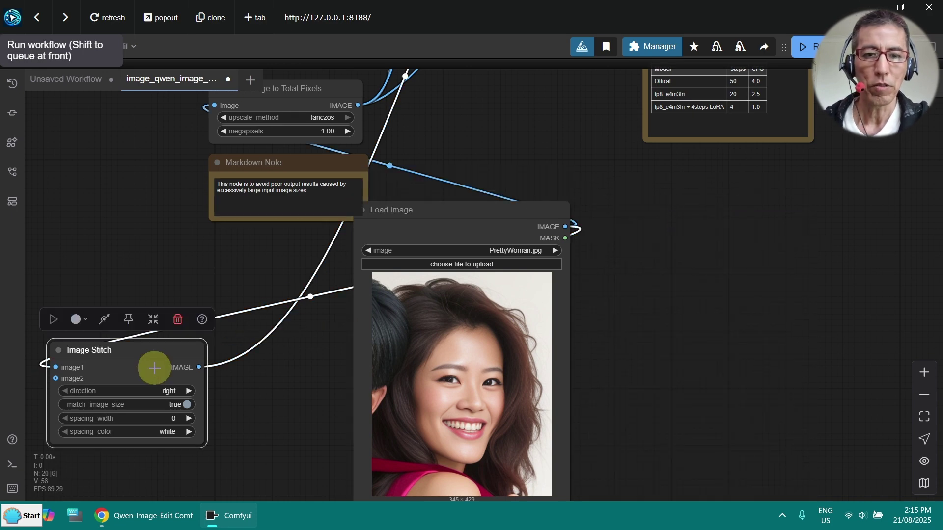
key(Delete)
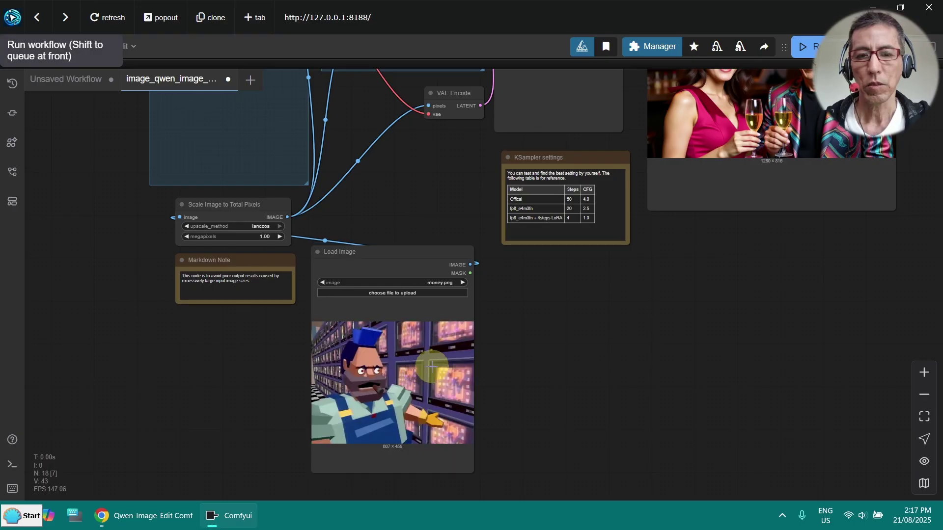
scroll(433, 365, up, 5)
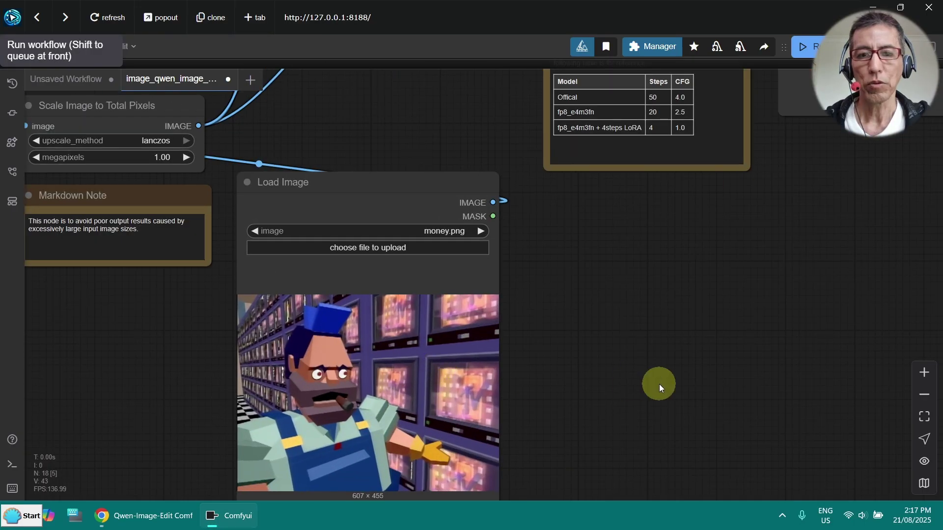
drag(427, 379, 489, 285)
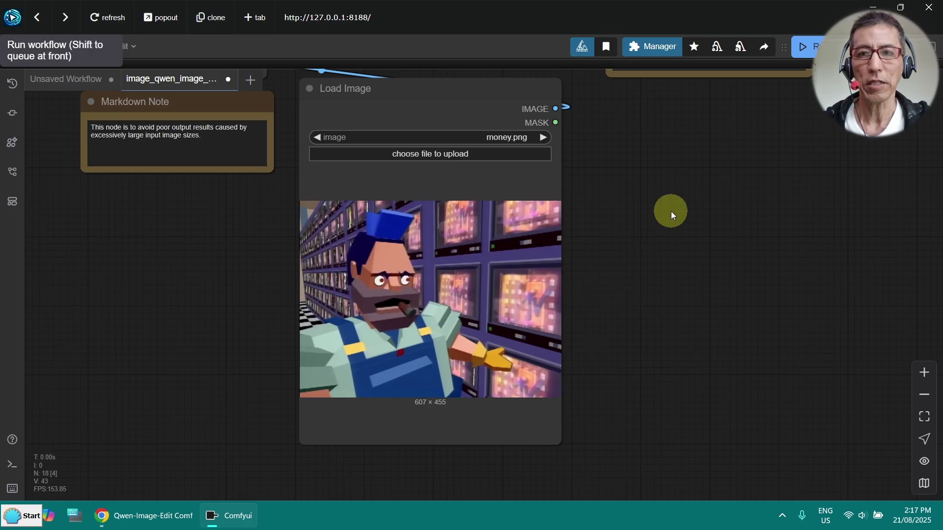
mouse_move(670, 211)
mouse_down()
mouse_move(413, 194)
mouse_move(405, 423)
mouse_move(505, 459)
mouse_move(452, 364)
mouse_up()
scroll(413, 194, up, 2)
scroll(413, 203, down, 2)
scroll(452, 363, up, 5)
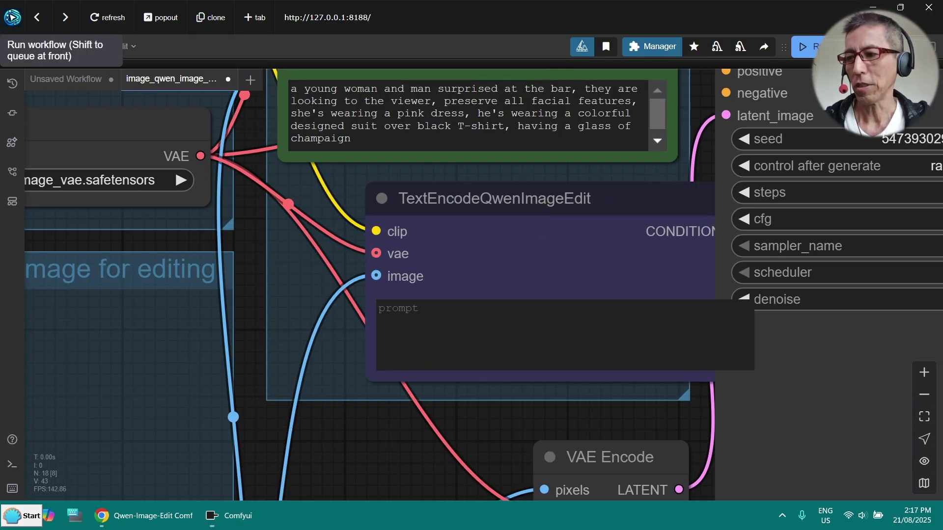
scroll(382, 246, up, 2)
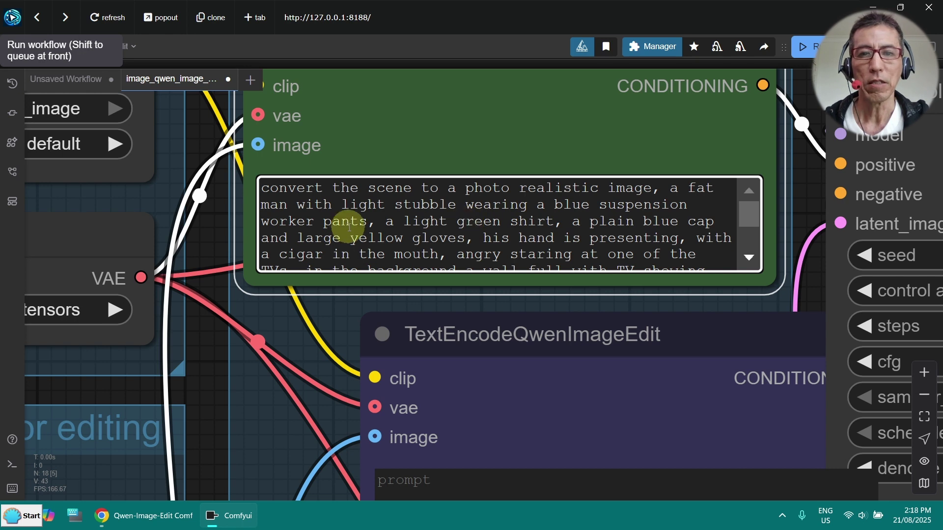
scroll(376, 226, down, 2)
scroll(405, 221, up, 2)
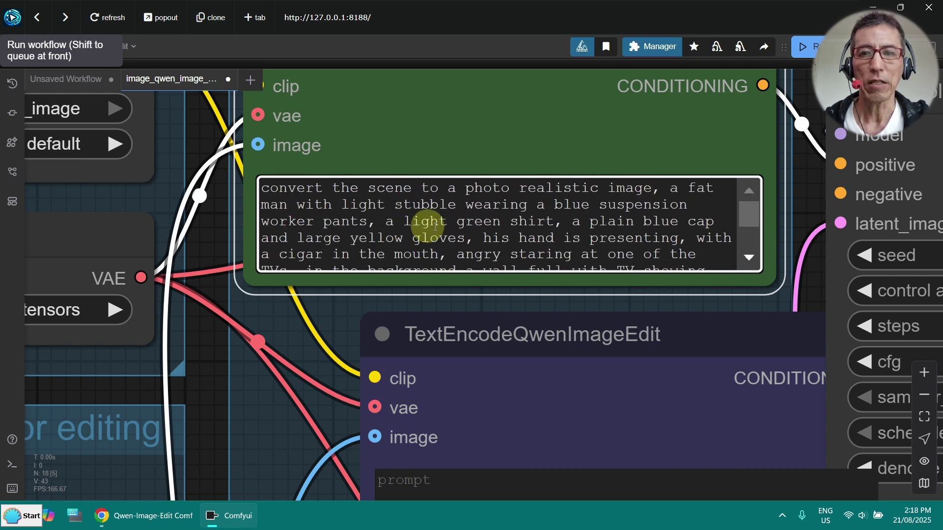
scroll(553, 222, down, 2)
scroll(568, 216, up, 2)
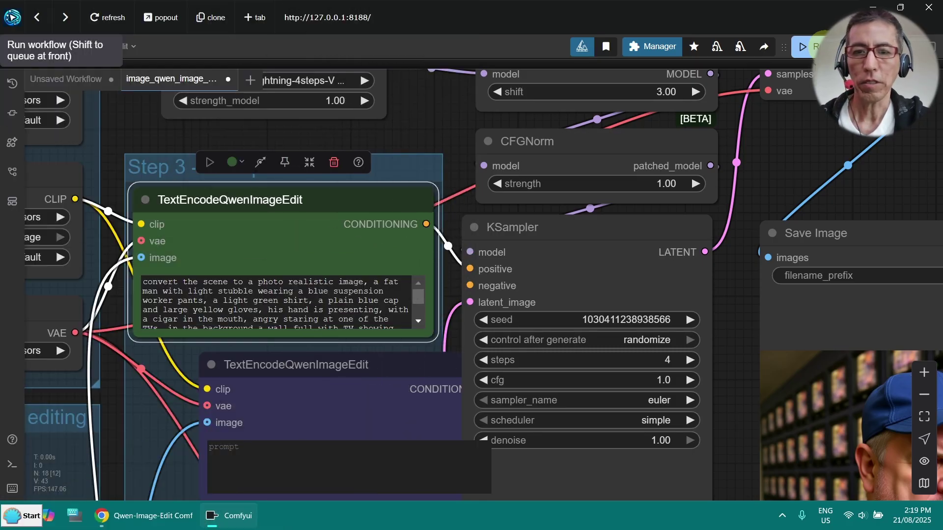
scroll(445, 120, down, 3)
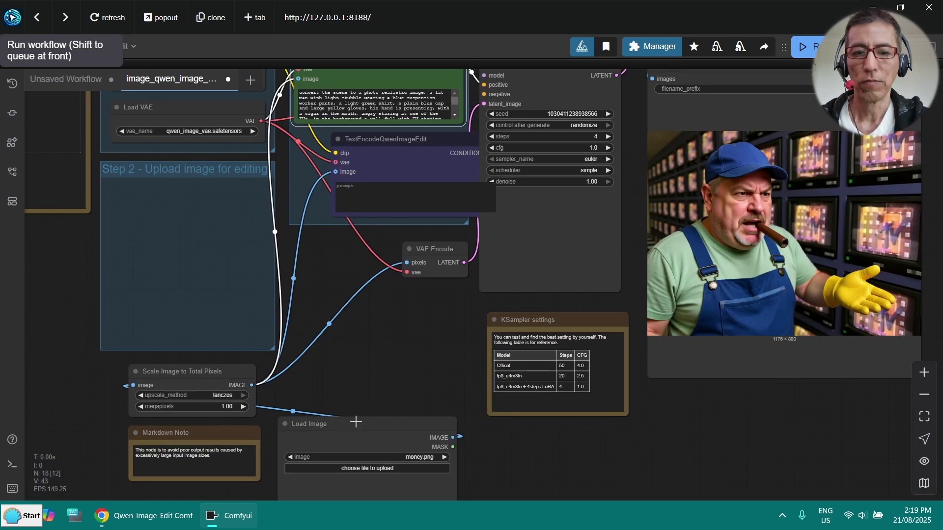
Step: Move the money.png Load Image node beside the 1176×880 photoreal result
mouse_move(355, 421)
mouse_down()
mouse_move(534, 167)
mouse_move(514, 94)
mouse_up()
scroll(610, 301, up, 4)
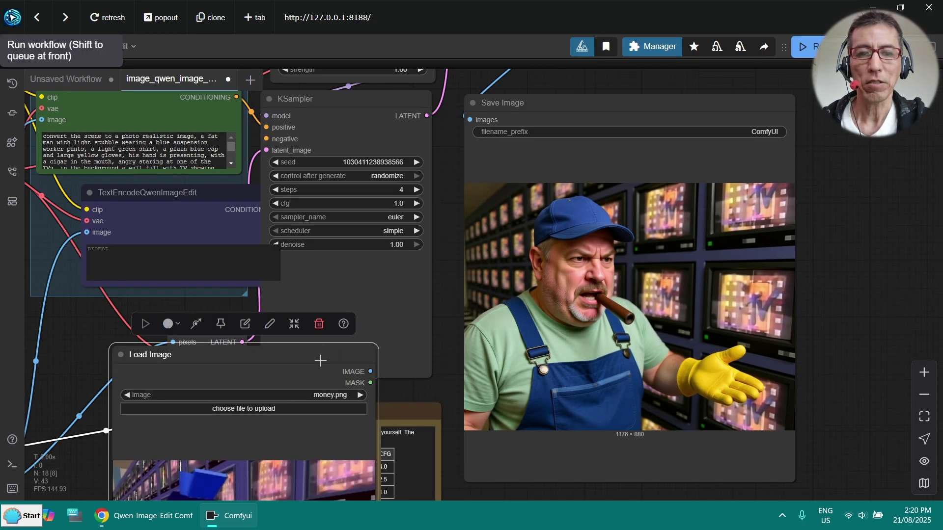
Step: Load ComfyUI_00333_.png, the man with the Intelligence sign, and zoom in on it
drag(435, 333, 500, 186)
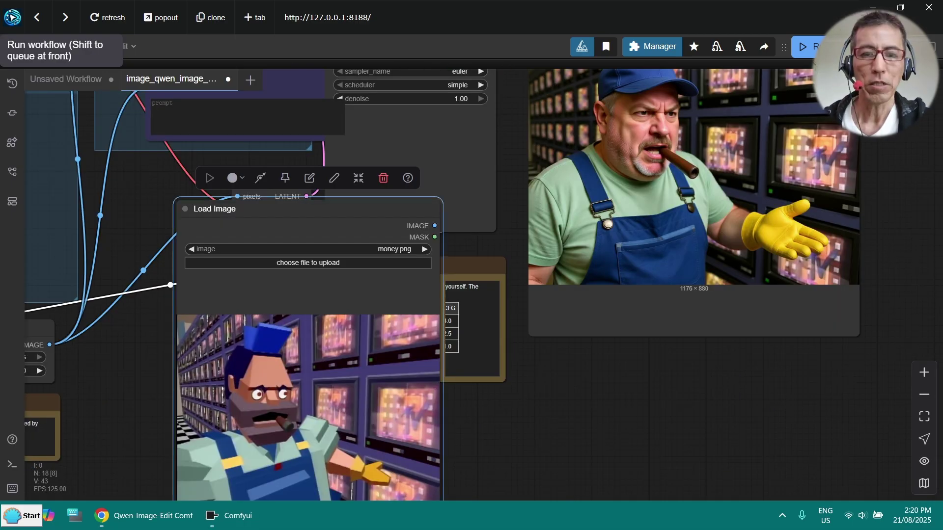
drag(650, 386, 333, 400)
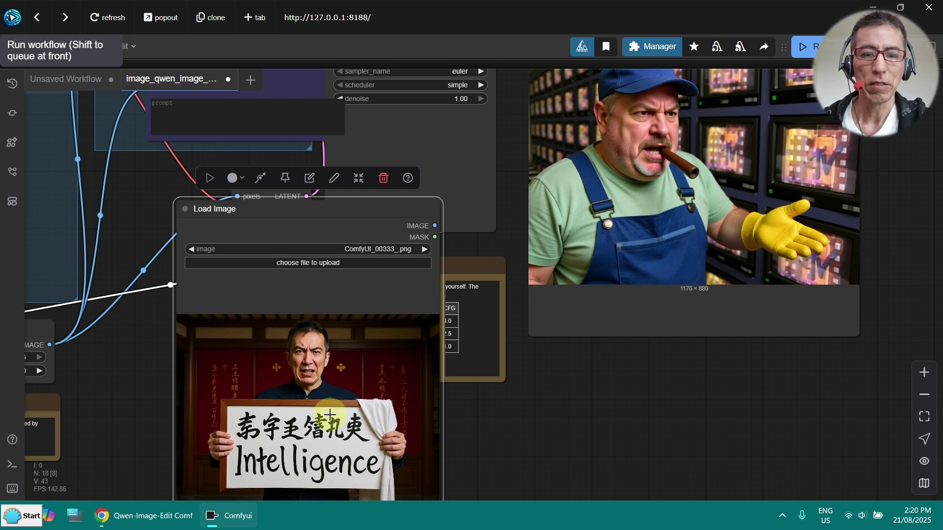
scroll(329, 416, up, 4)
drag(597, 463, 662, 316)
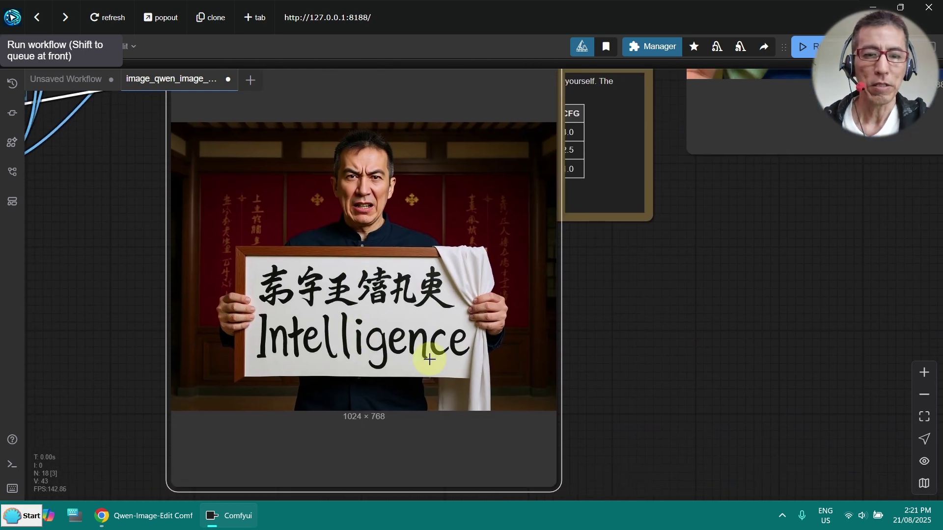
scroll(221, 376, up, 5)
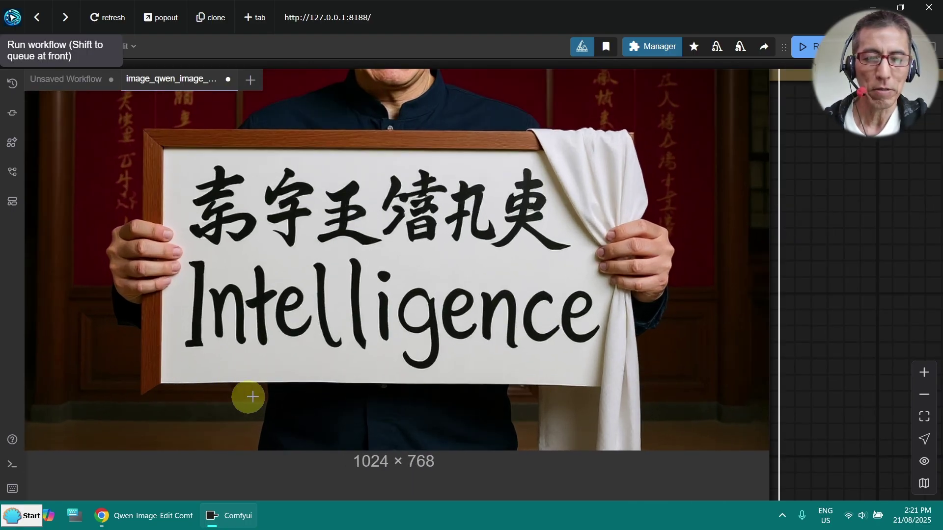
scroll(759, 243, down, 3)
drag(810, 236, 725, 418)
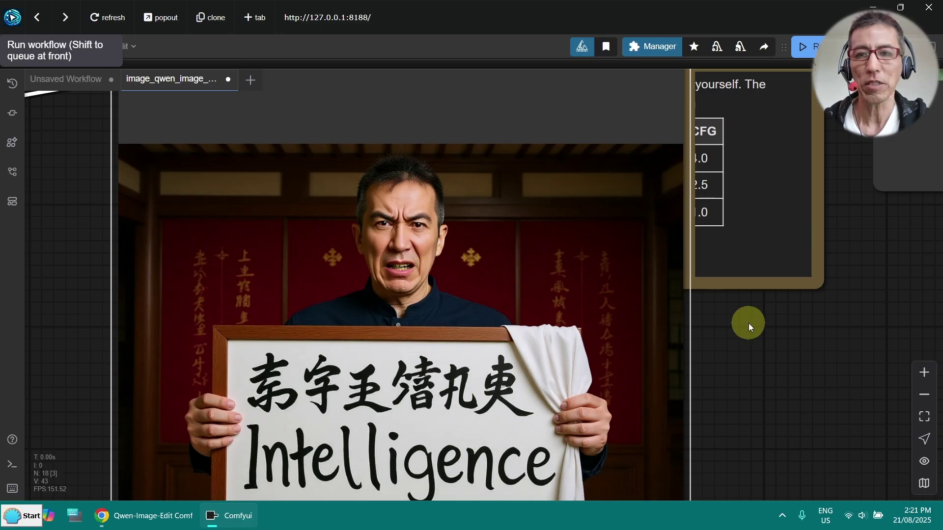
scroll(316, 178, up, 3)
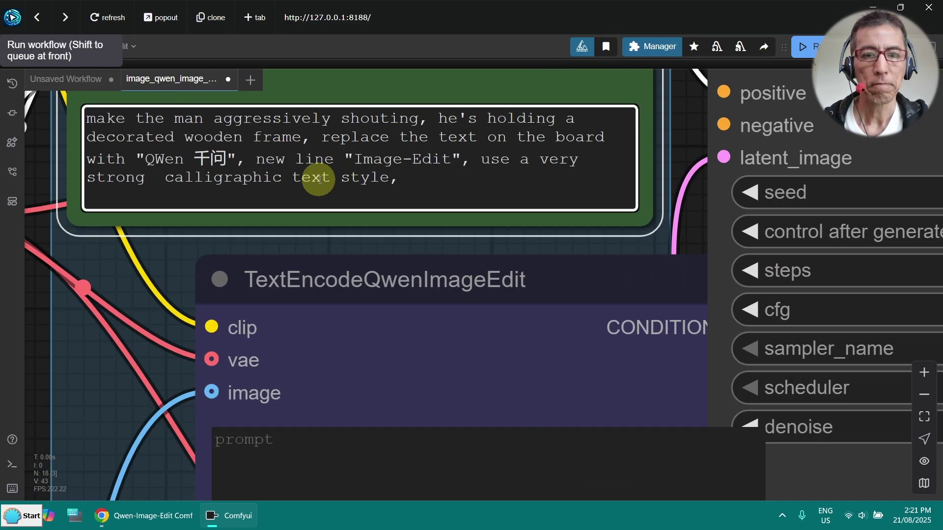
scroll(309, 238, up, 2)
Step: Revise the prompt's shouting instruction and its 'Image-Edit' sign line
mouse_move(191, 105)
mouse_down()
mouse_move(451, 107)
mouse_move(486, 129)
mouse_up()
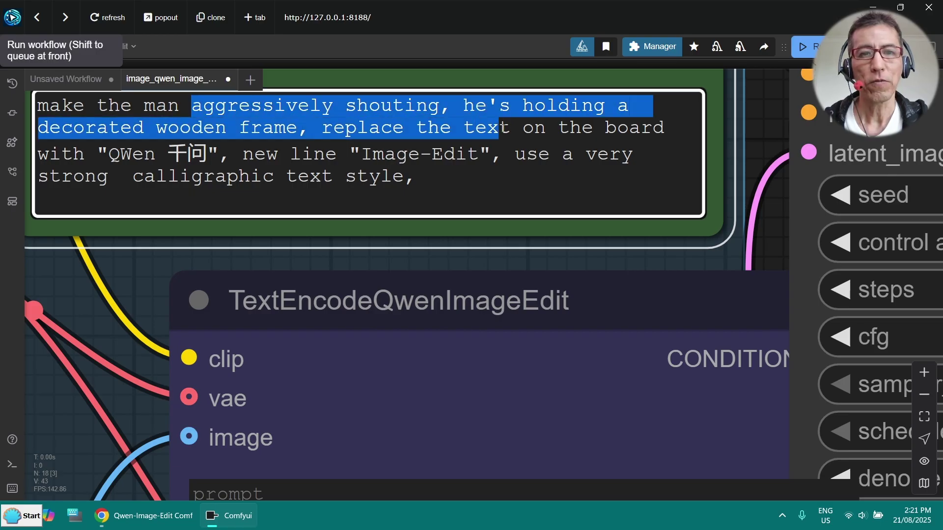
click(420, 155)
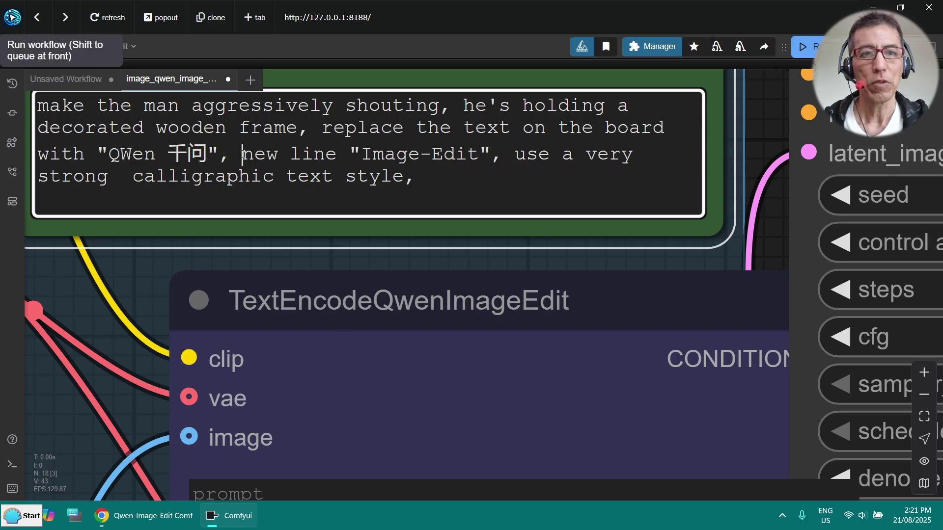
drag(243, 154, 490, 154)
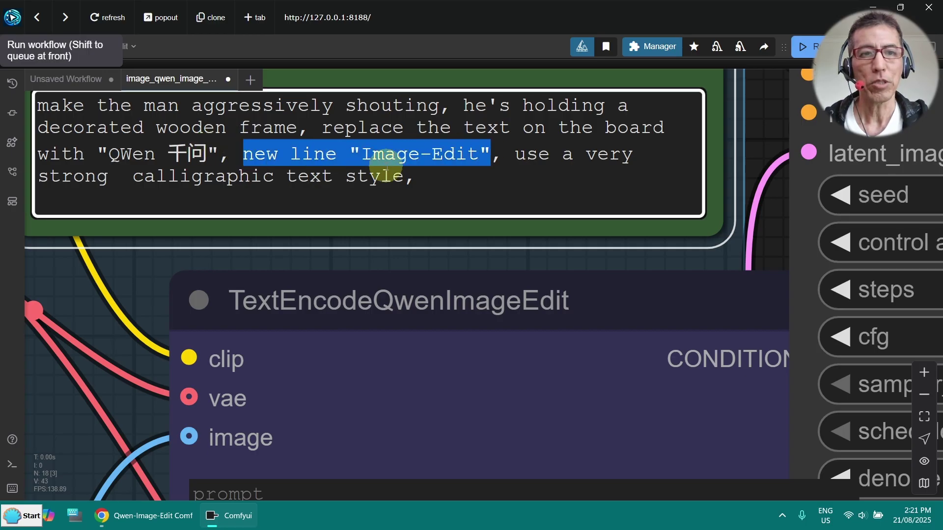
scroll(446, 185, down, 8)
scroll(526, 190, down, 9)
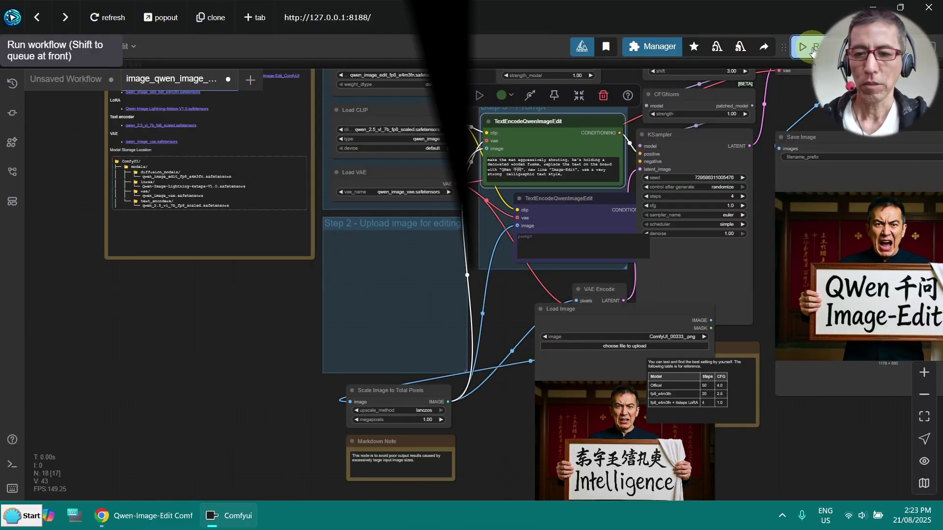
Step: Place the 1024×768 Intelligence original beside the edited QWen sign result and zoom in
drag(631, 317, 634, 120)
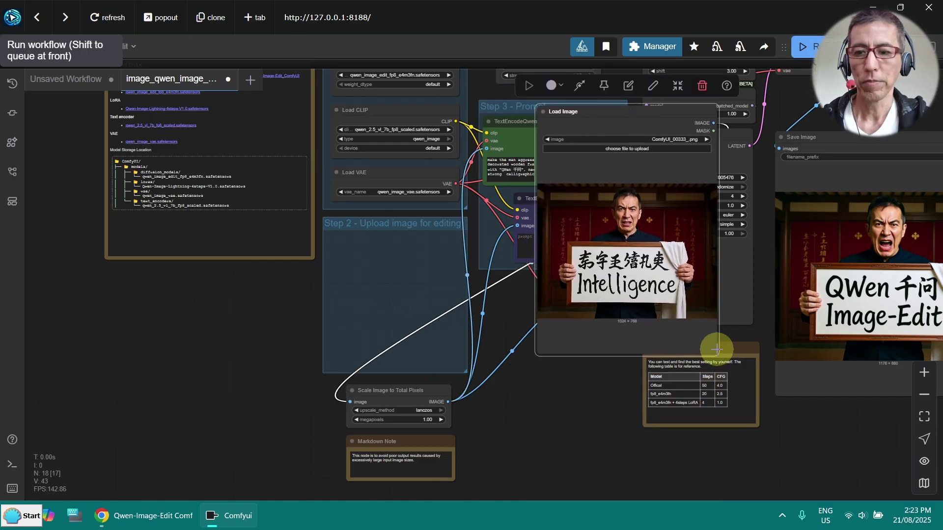
key(.)
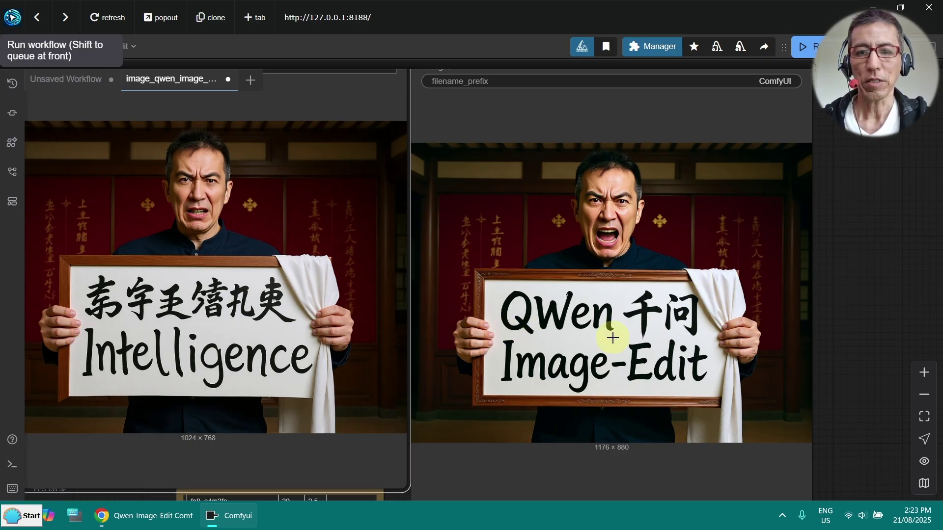
scroll(609, 385, up, 2)
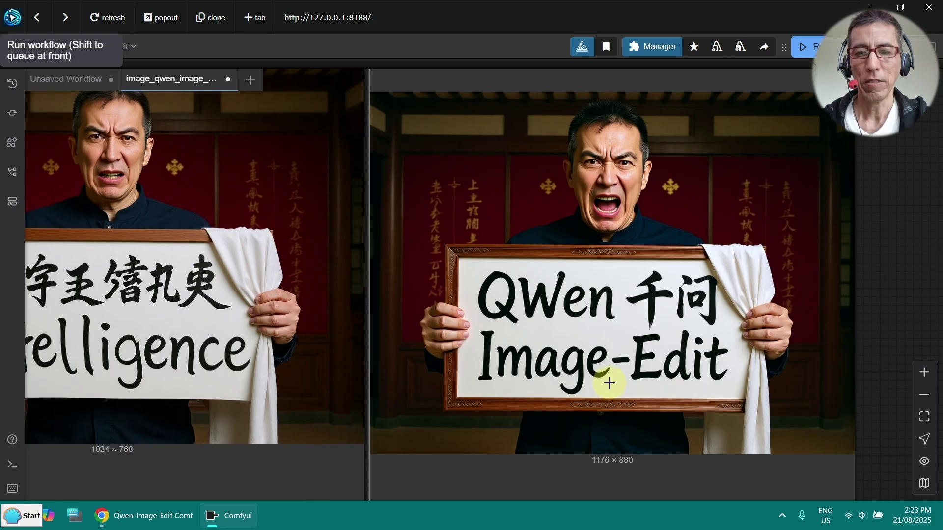
scroll(421, 353, up, 1)
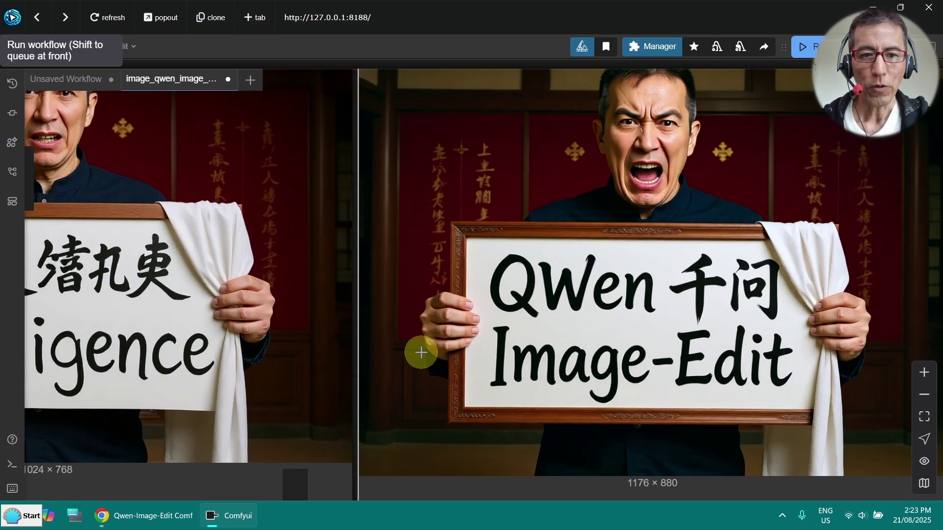
scroll(421, 352, up, 1)
scroll(279, 253, down, 2)
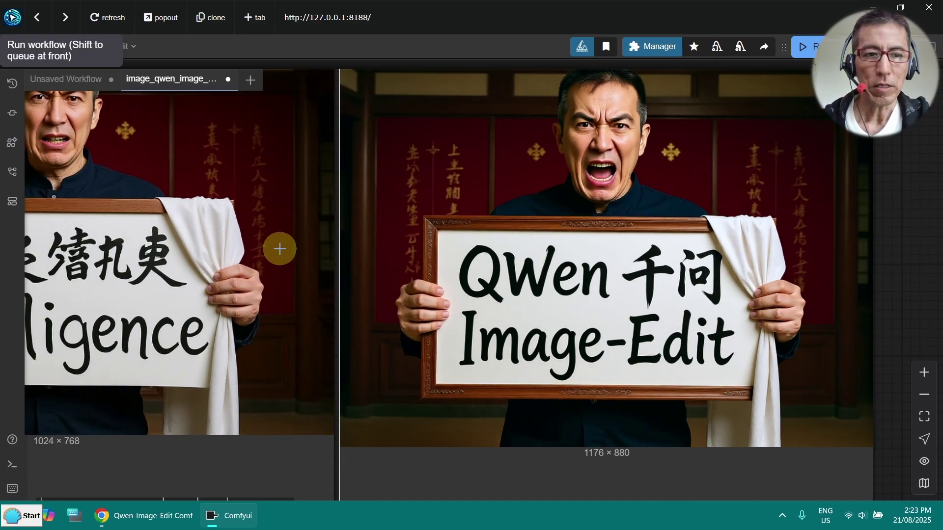
scroll(222, 235, up, 1)
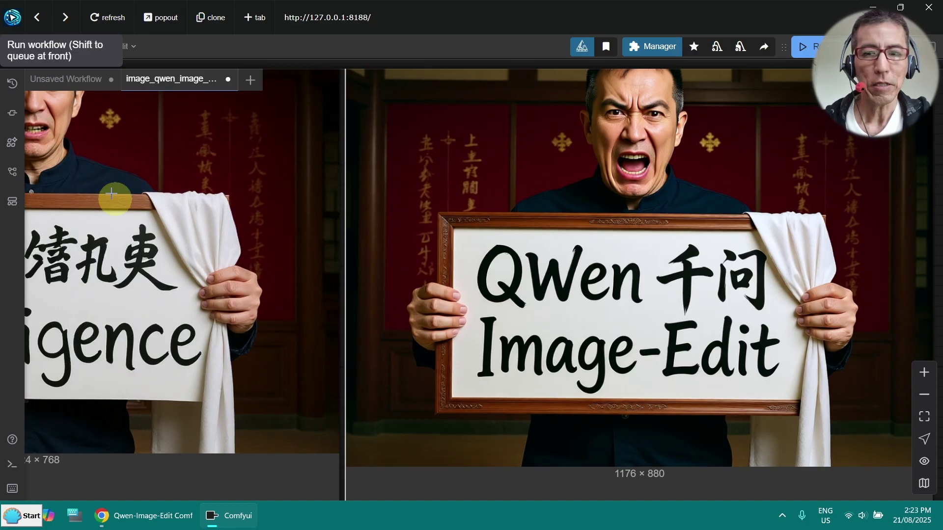
scroll(583, 255, up, 3)
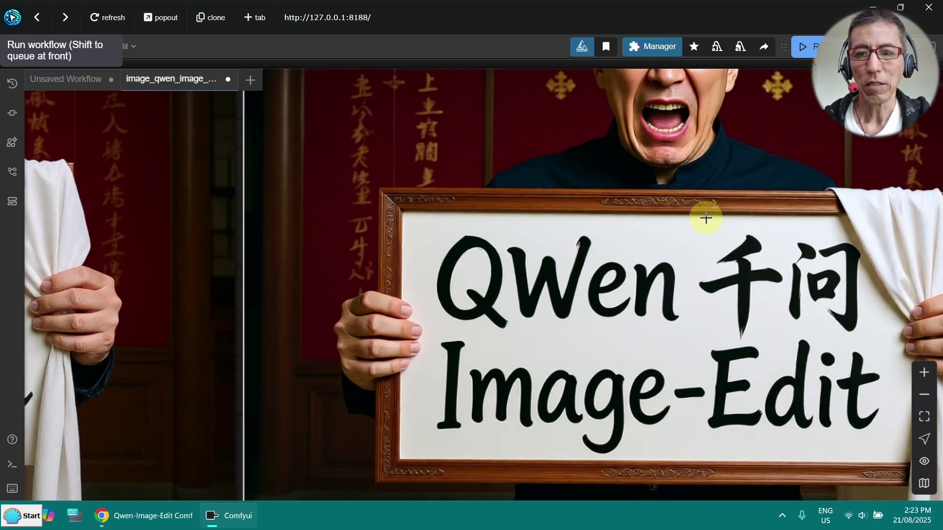
scroll(685, 220, up, 1)
scroll(687, 222, up, 2)
scroll(687, 221, down, 1)
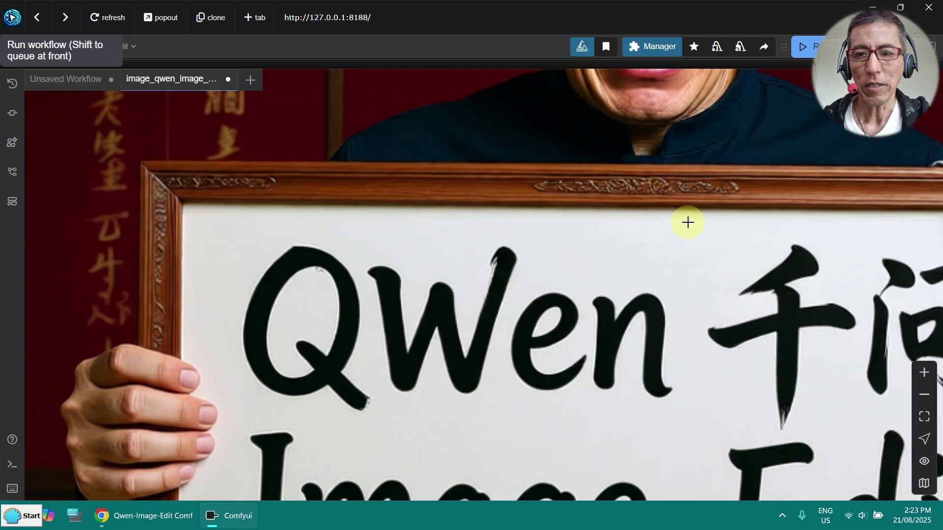
scroll(685, 221, down, 1)
scroll(692, 225, down, 1)
scroll(702, 228, down, 2)
scroll(705, 230, down, 2)
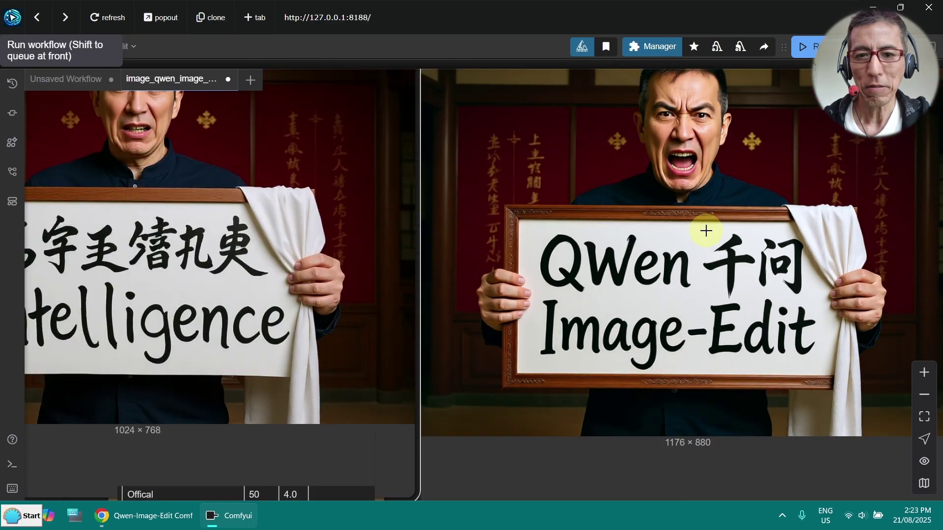
scroll(705, 228, down, 2)
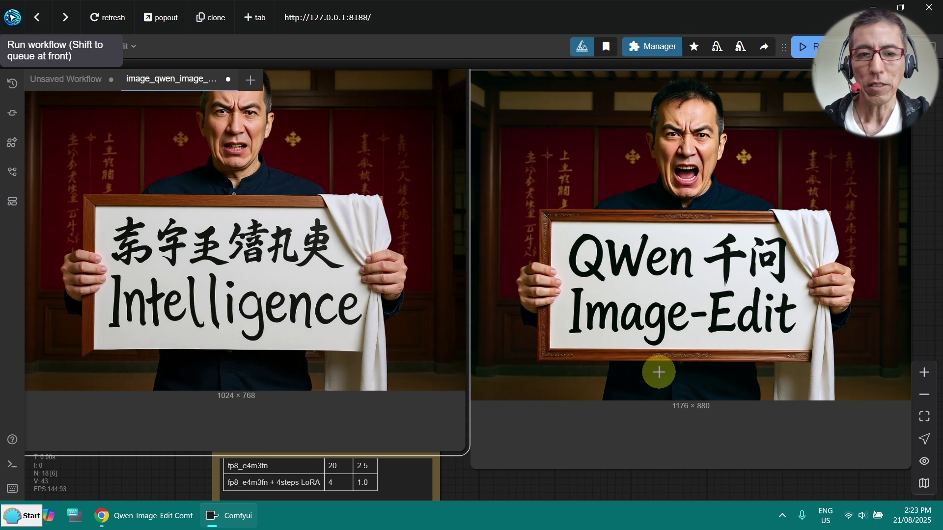
scroll(658, 373, up, 2)
scroll(662, 369, down, 3)
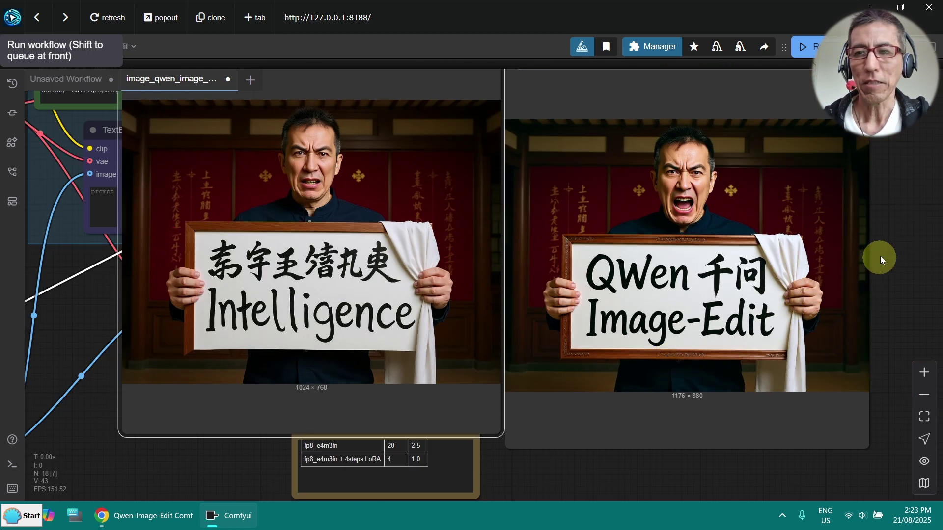
scroll(898, 248, down, 2)
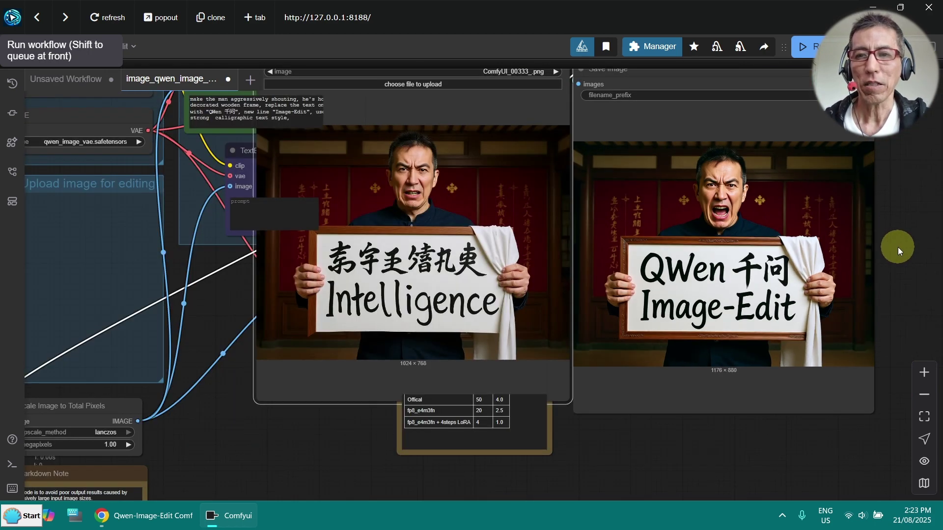
scroll(900, 247, down, 1)
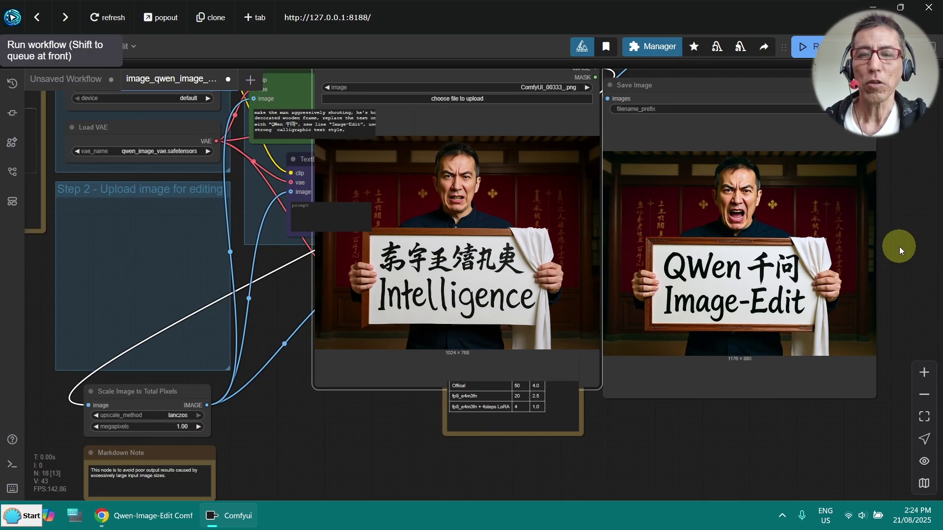
mouse_move(900, 247)
mouse_down()
mouse_move(828, 281)
mouse_move(783, 263)
mouse_up()
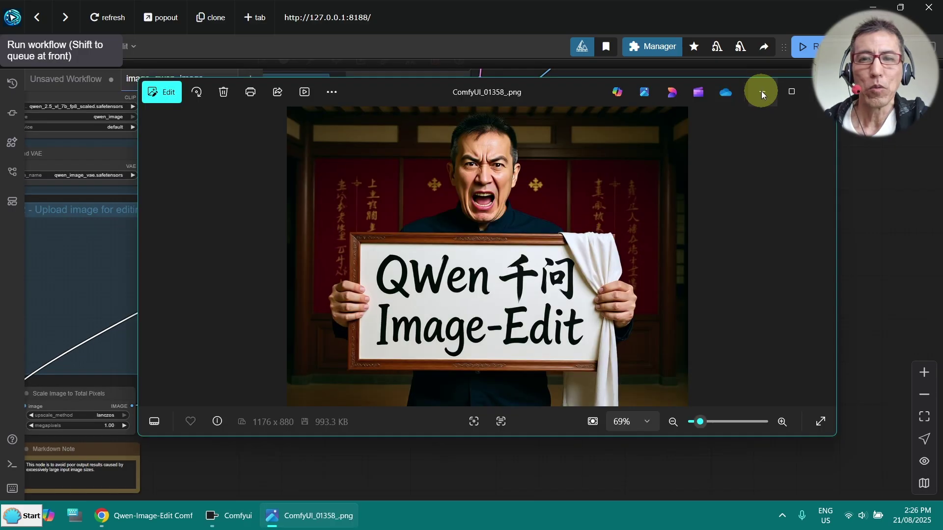
click(762, 91)
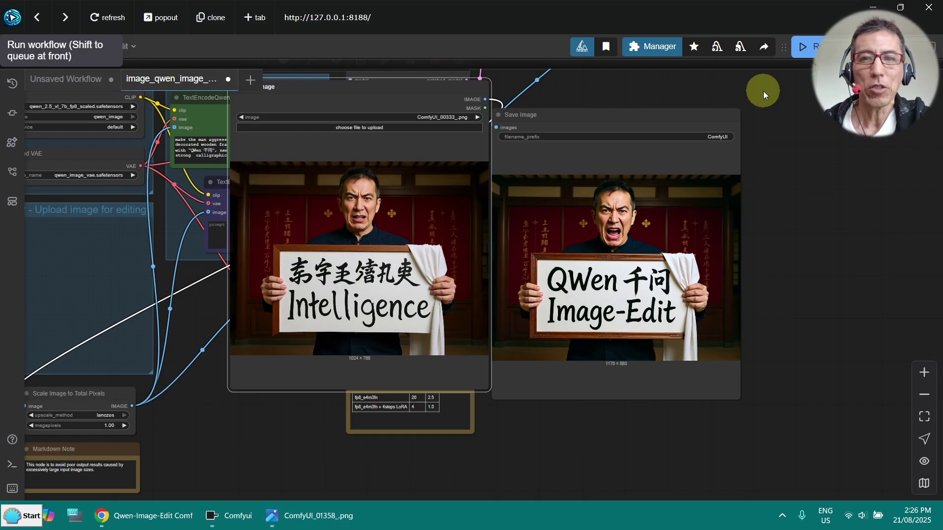